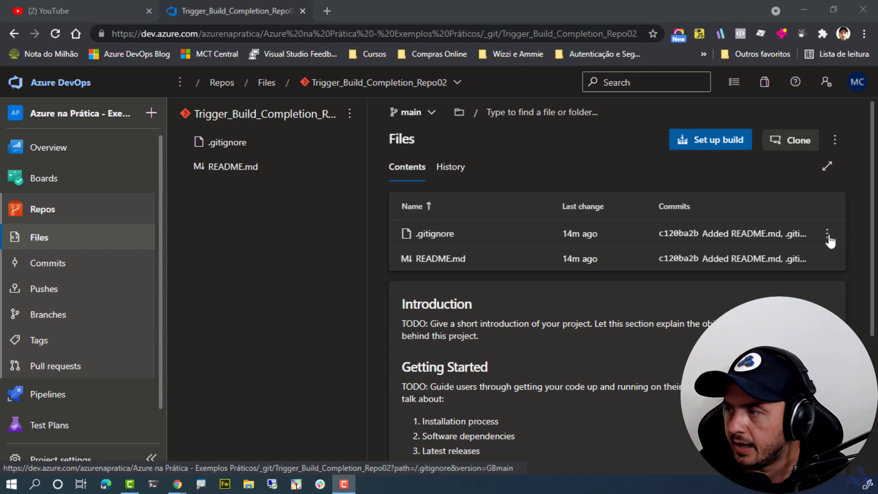
Examine the repository list for Trigger_Build_Completion_Repo01 and Trigger_Build_Completion_Repo02, returning to Trigger_Build_Completion_Repo02
{"action": "left_click", "coordinate": [429, 82]}
{"action": "scroll", "coordinate": [449, 183], "scroll_direction": "down", "scroll_amount": 4}
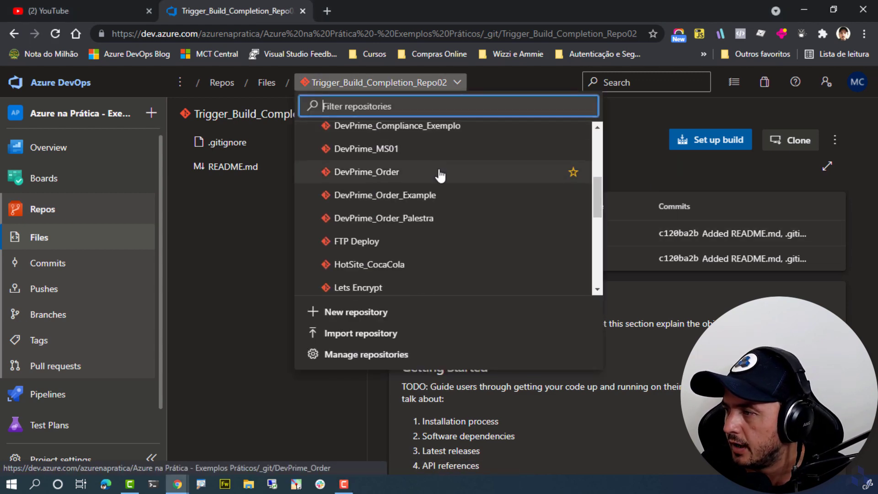
{"action": "scroll", "coordinate": [504, 229], "scroll_direction": "up", "scroll_amount": 2}
{"action": "scroll", "coordinate": [503, 247], "scroll_direction": "down", "scroll_amount": 6}
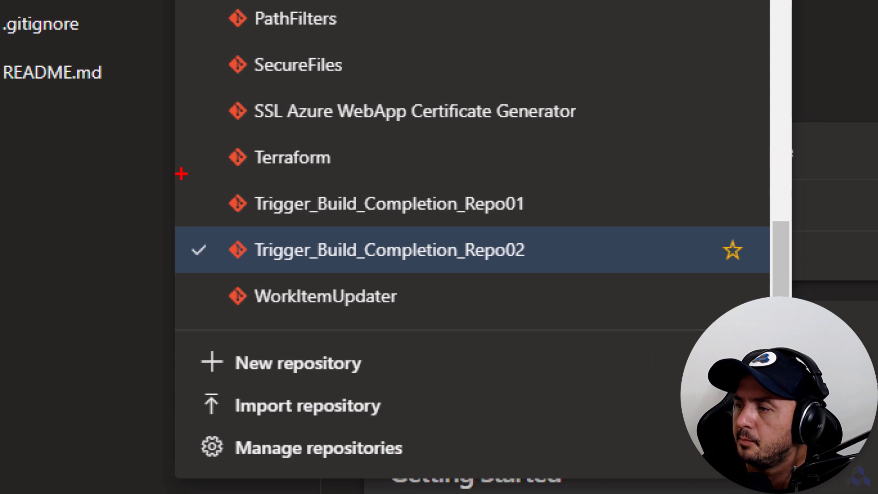
{"action": "left_click_drag", "start_coordinate": [297, 216], "coordinate": [483, 240]}
{"action": "left_click_drag", "start_coordinate": [554, 219], "coordinate": [563, 220]}
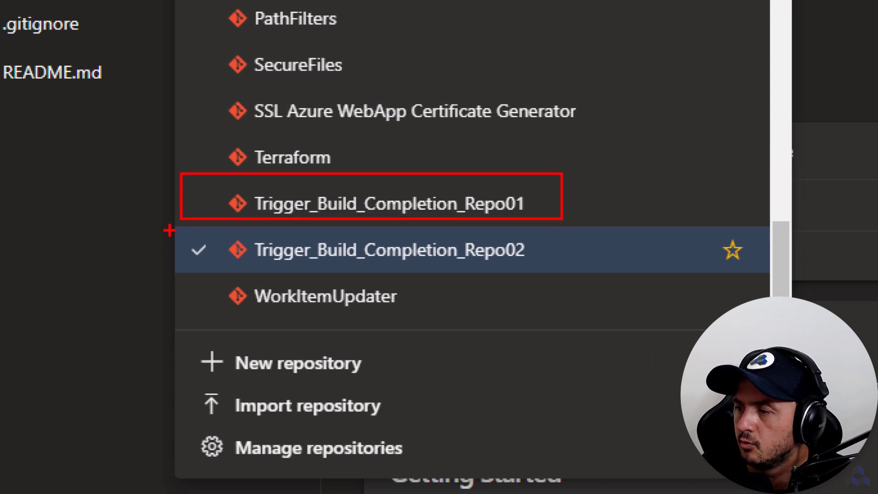
{"action": "left_click_drag", "start_coordinate": [169, 230], "coordinate": [618, 270]}
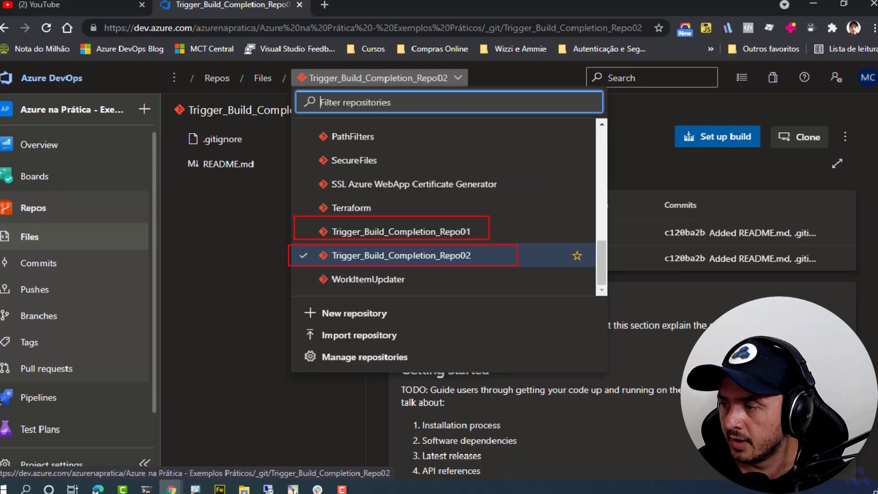
{"action": "left_click", "coordinate": [388, 250]}
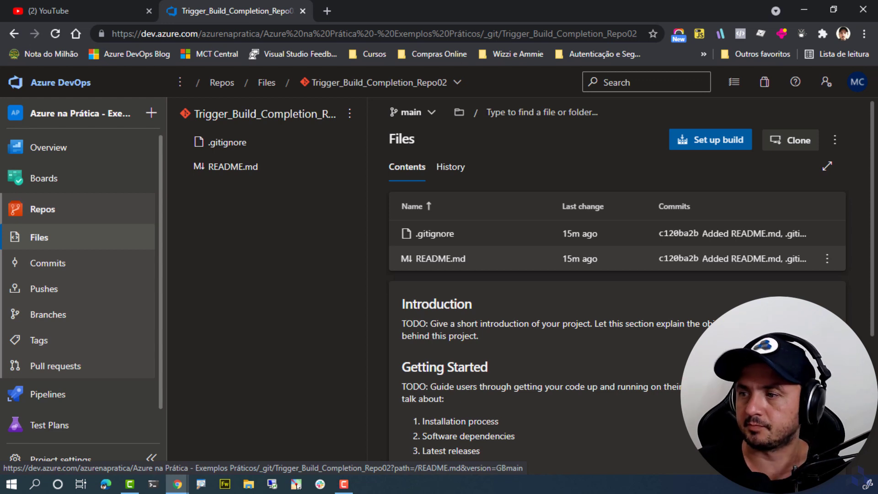
Start a new build pipeline in the project using the classic editor instead of YAML
{"action": "mouse_move", "coordinate": [39, 405]}
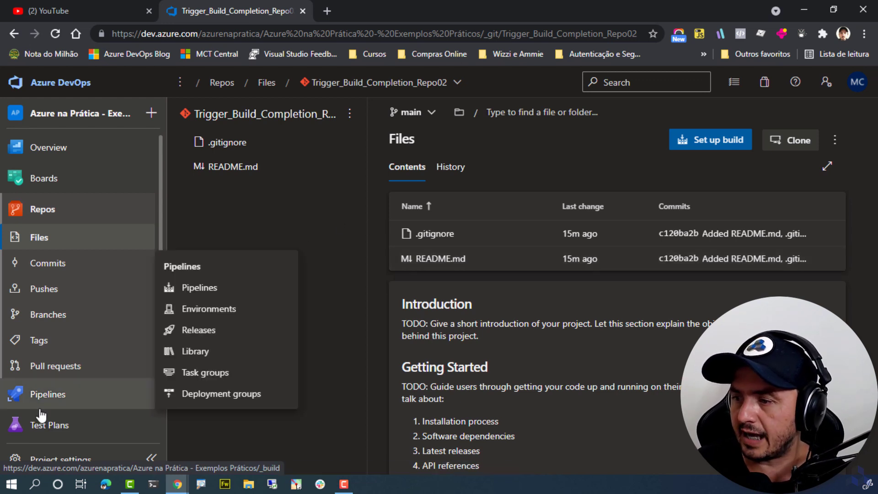
{"action": "left_click", "coordinate": [211, 295]}
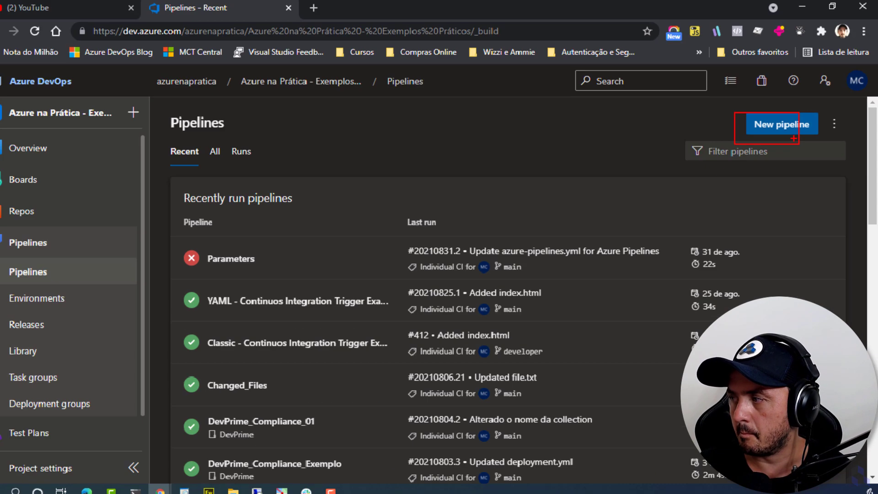
{"action": "left_click", "coordinate": [803, 125]}
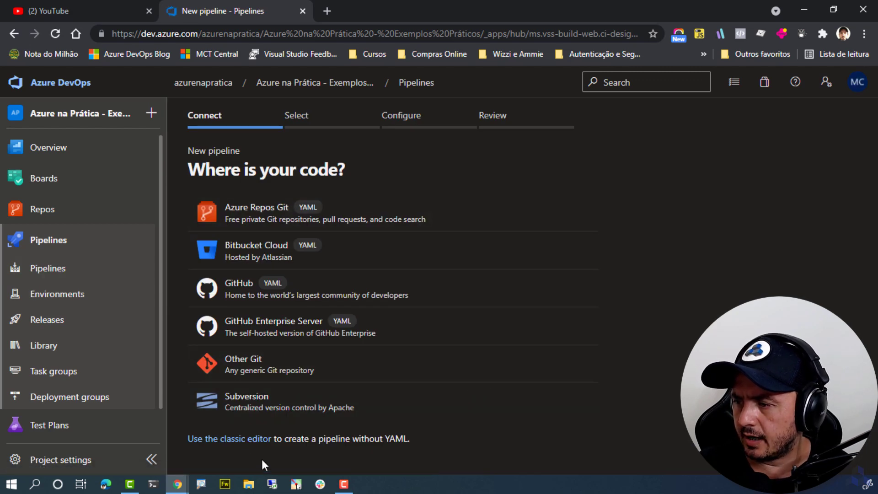
{"action": "left_click", "coordinate": [219, 441]}
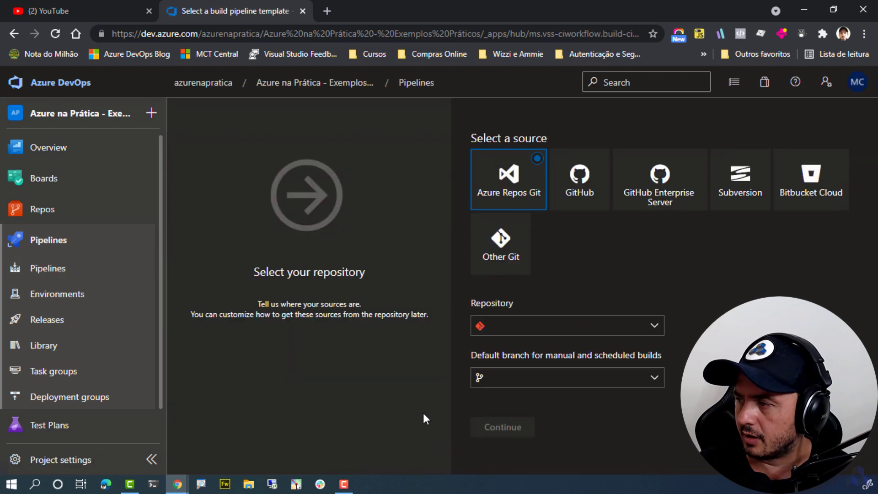
Set the pipeline's source repository to Trigger_Build_Completion_Repo01 and start from an empty job
{"action": "left_click", "coordinate": [570, 329]}
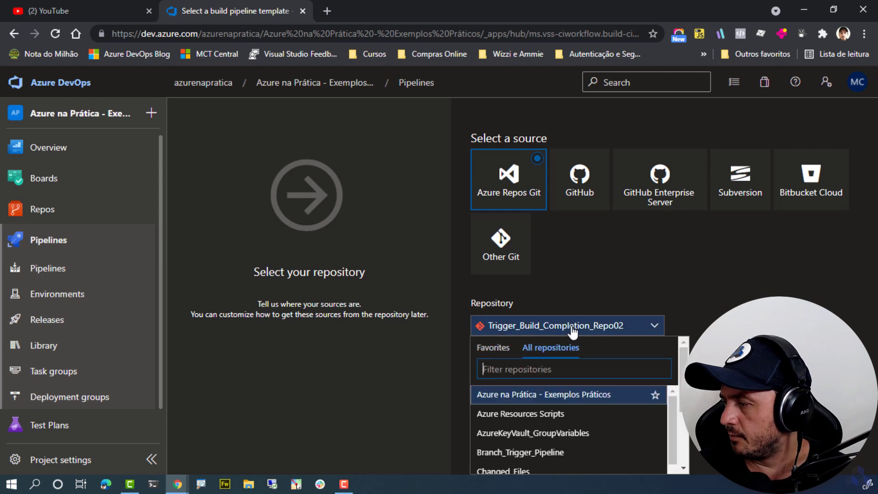
{"action": "type", "text": "Trigger_Build_Completion_Repo01"}
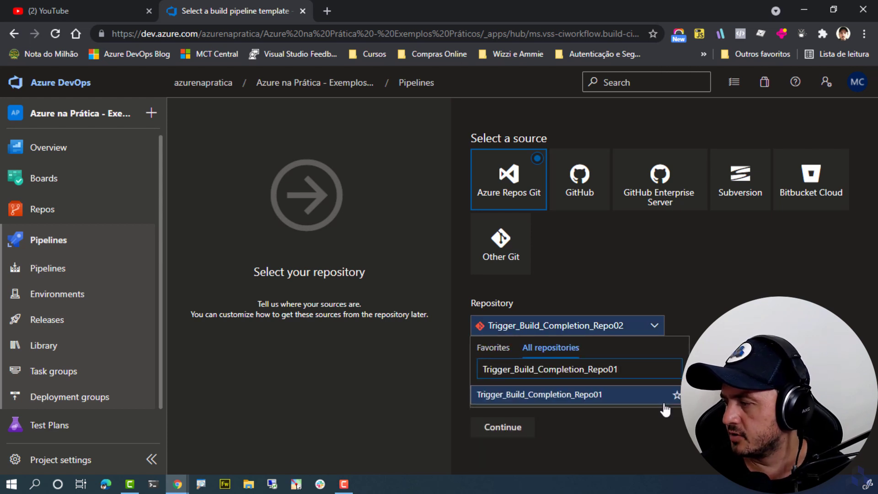
{"action": "left_click", "coordinate": [643, 396]}
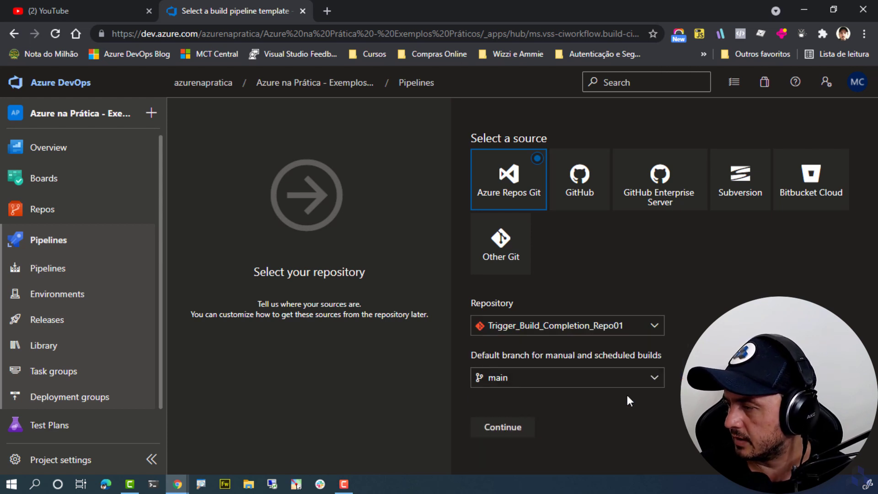
{"action": "left_click", "coordinate": [489, 432]}
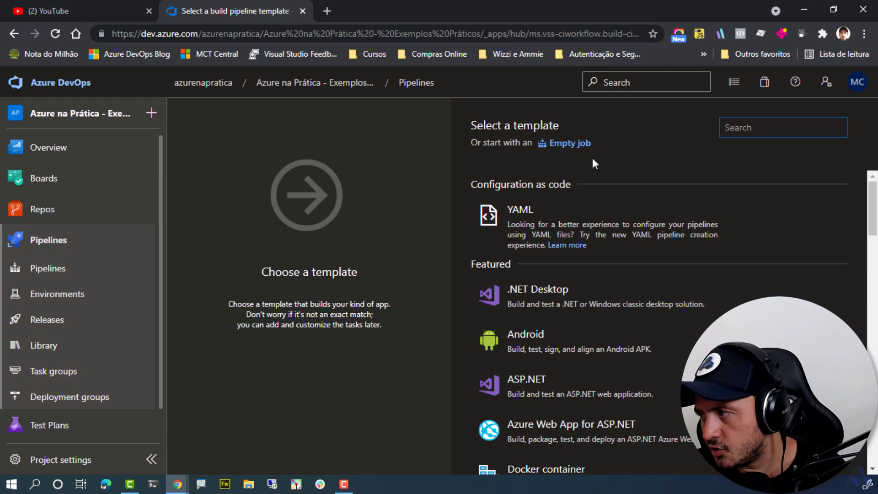
{"action": "left_click", "coordinate": [571, 148]}
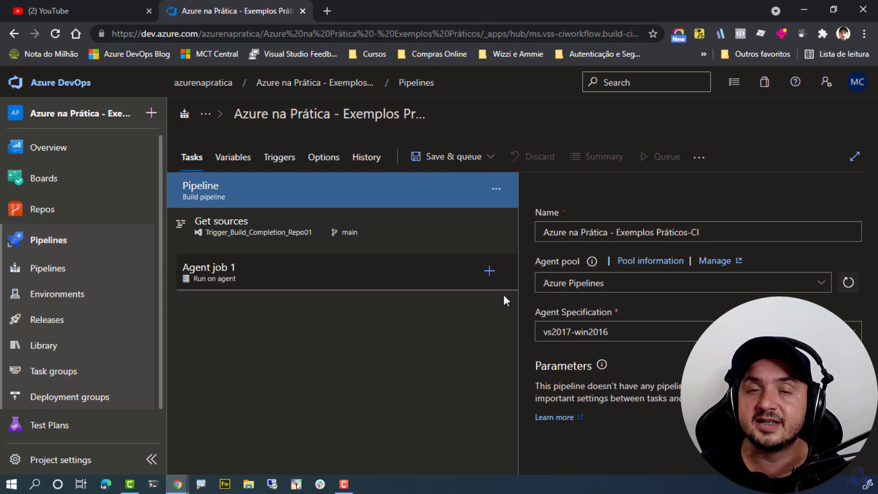
Add a Command line task to Agent job 1 and open its settings
{"action": "left_click", "coordinate": [490, 272]}
{"action": "left_click", "coordinate": [781, 199]}
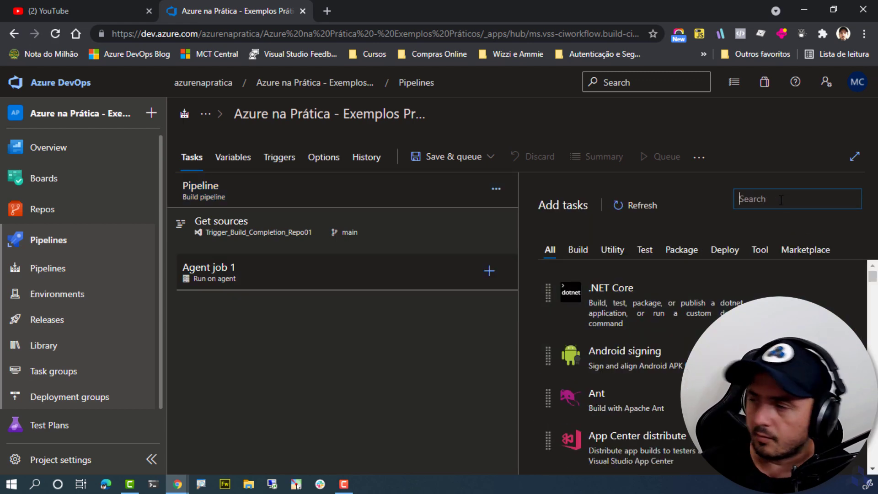
{"action": "type", "text": "cmd"}
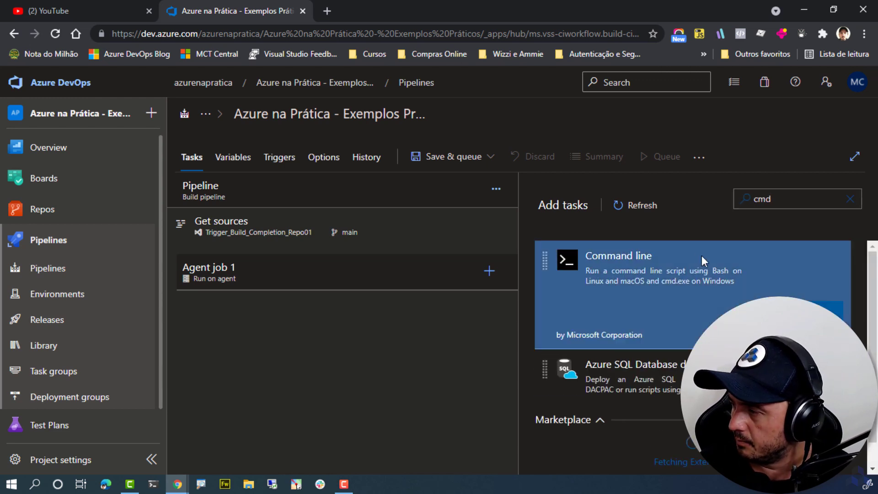
{"action": "left_click", "coordinate": [823, 311]}
{"action": "left_click", "coordinate": [257, 320]}
Delete the "echo Hello world" line from the Command line task's script
{"action": "left_click", "coordinate": [640, 360]}
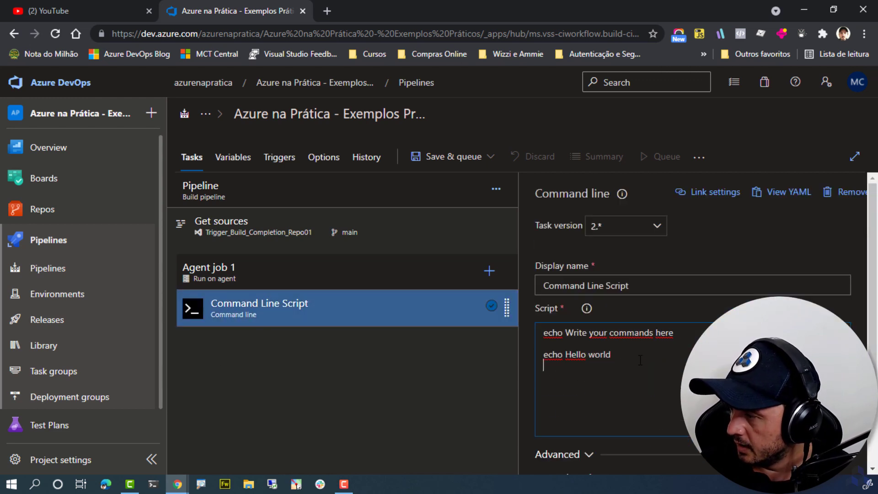
{"action": "key", "text": "shift+Home"}
{"action": "key", "text": "BackSpace"}
{"action": "key", "text": "BackSpace"}
{"action": "key", "text": "BackSpace"}
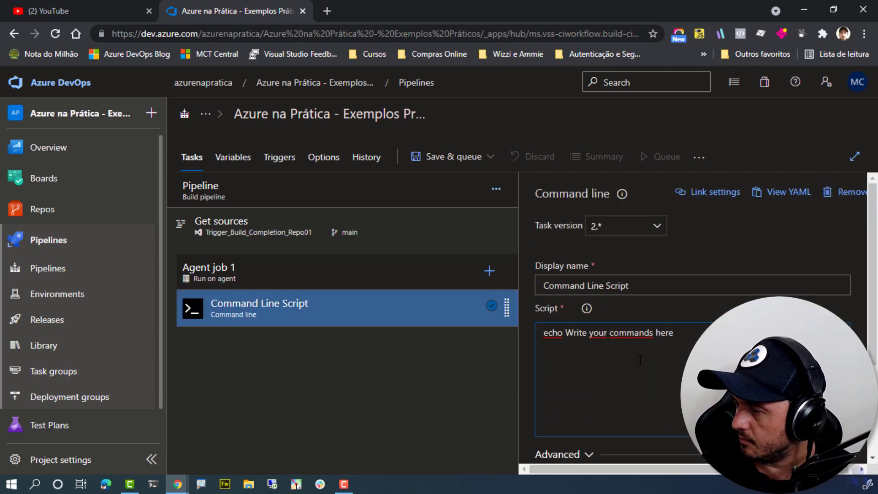
Change the script's remaining echo message to "Executando a Pipeline Principal"
{"action": "key", "text": "shift+Home"}
{"action": "key", "text": "ctrl+shift+Right"}
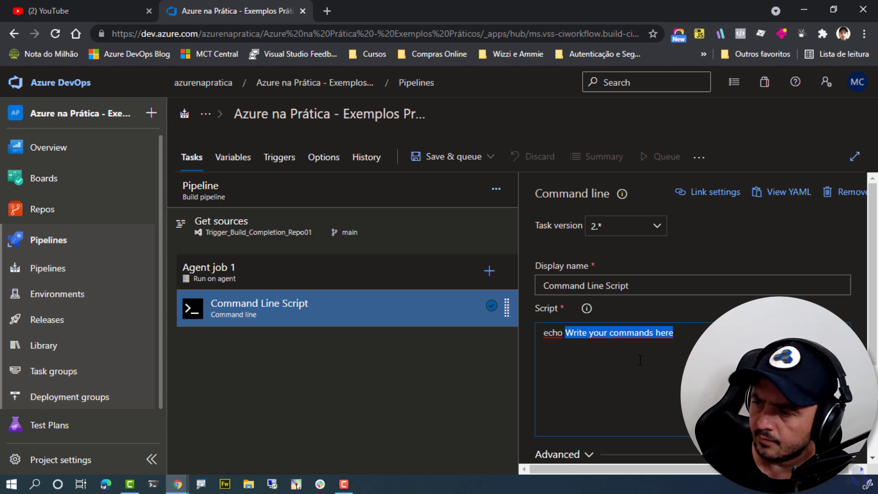
{"action": "type", "text": "Executando "}
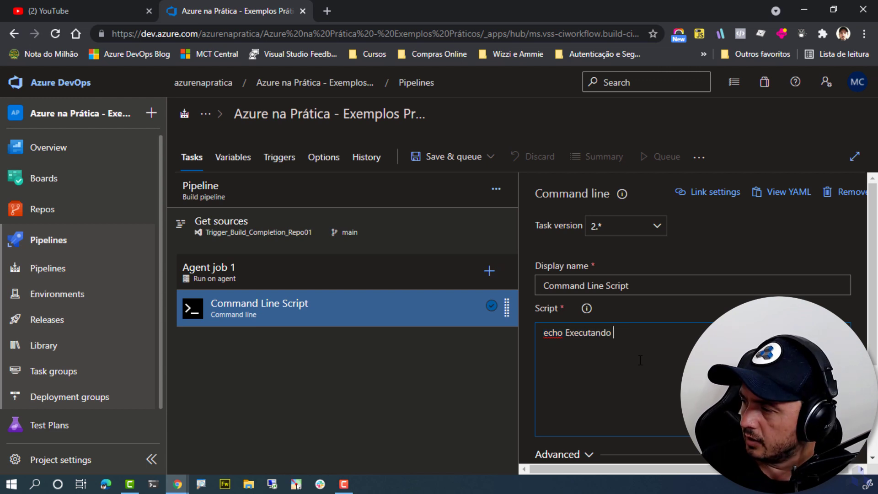
{"action": "type", "text": "a "}
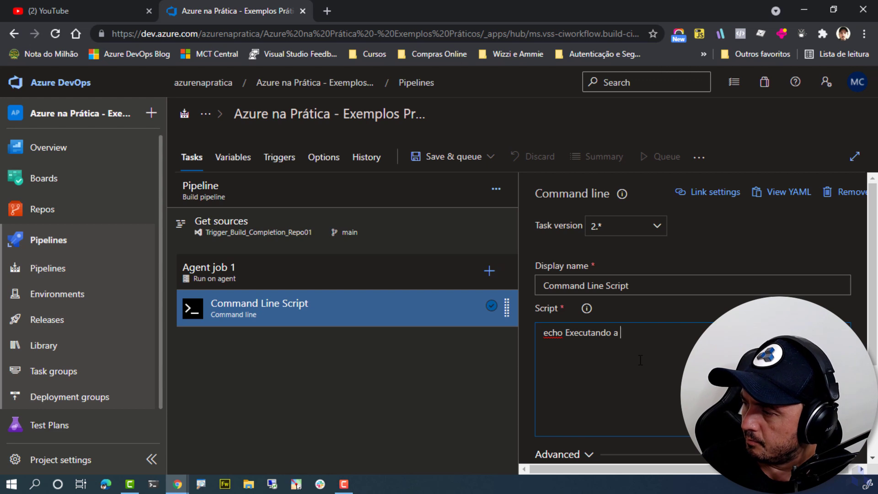
{"action": "type", "text": "Build PR"}
{"action": "key", "text": "BackSpace"}
{"action": "key", "text": "BackSpace"}
{"action": "key", "text": "BackSpace"}
{"action": "key", "text": "BackSpace"}
{"action": "key", "text": "BackSpace"}
{"action": "key", "text": "BackSpace"}
{"action": "key", "text": "BackSpace"}
{"action": "key", "text": "BackSpace"}
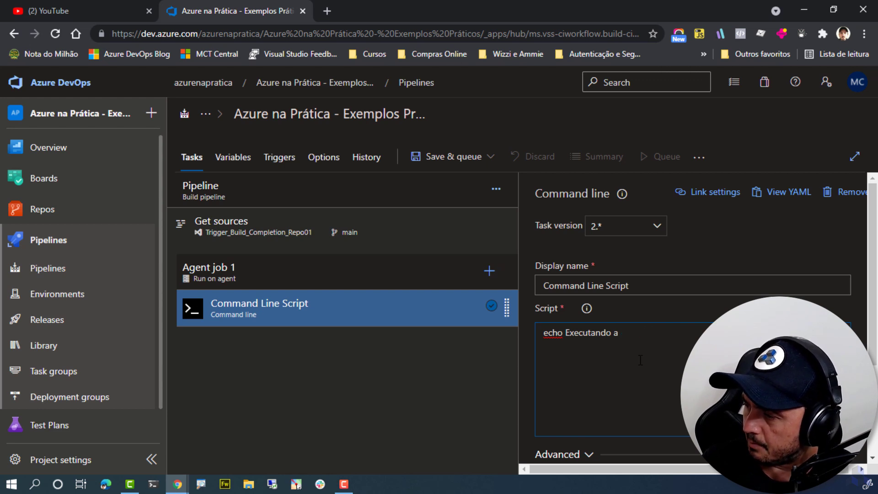
{"action": "type", "text": "Pipeline P"}
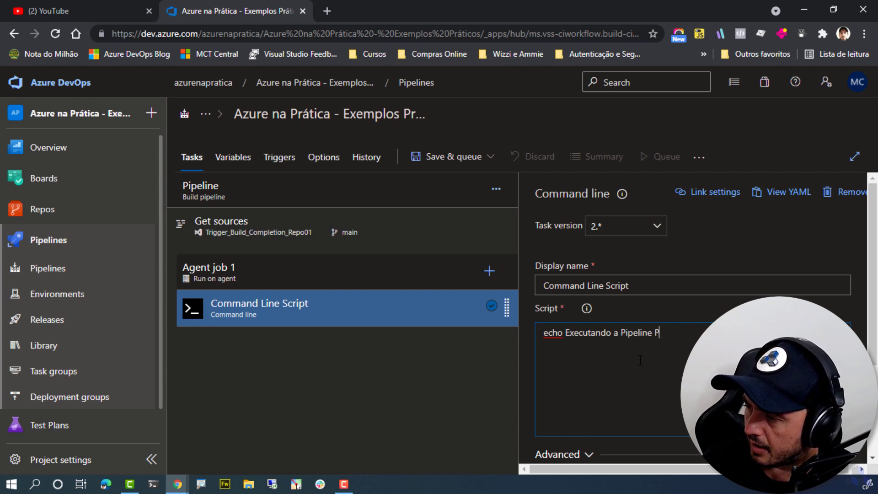
{"action": "key", "text": "BackSpace"}
{"action": "type", "text": "prin"}
{"action": "key", "text": "BackSpace"}
{"action": "key", "text": "BackSpace"}
{"action": "key", "text": "BackSpace"}
{"action": "key", "text": "BackSpace"}
{"action": "type", "text": "princ"}
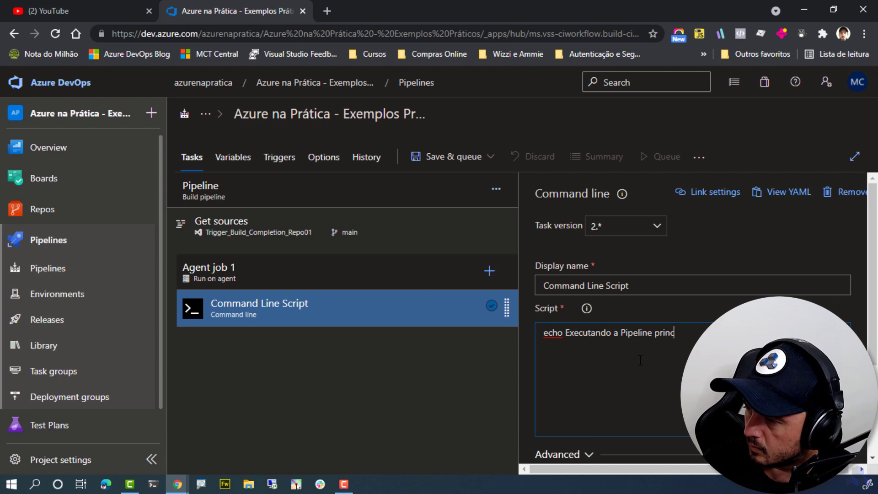
{"action": "type", "text": "ipal"}
{"action": "key", "text": "Delete"}
{"action": "type", "text": "P"}
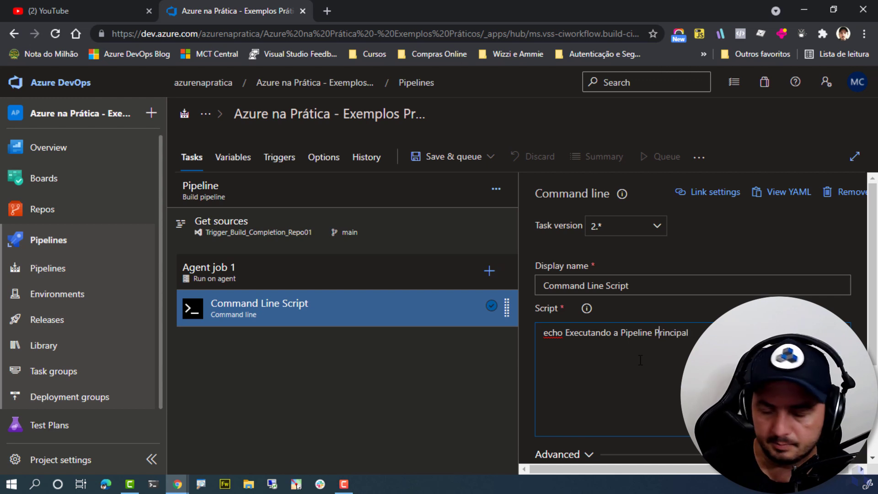
{"action": "scroll", "coordinate": [641, 360], "scroll_direction": "down", "scroll_amount": 3}
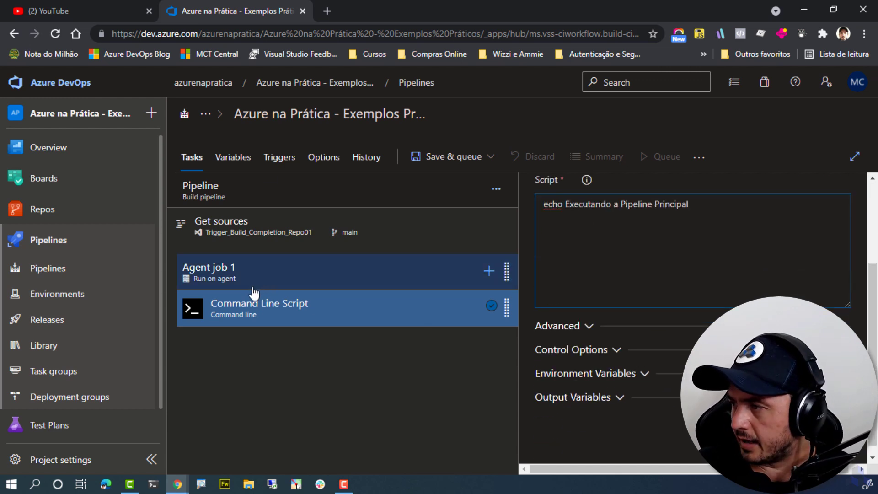
Rename the pipeline as "Classic - Trigger_Build_Completion_Repo01"
{"action": "left_click", "coordinate": [311, 114]}
{"action": "key", "text": "ctrl+a"}
{"action": "type", "text": "Trigger_Build_Completion_Repo01"}
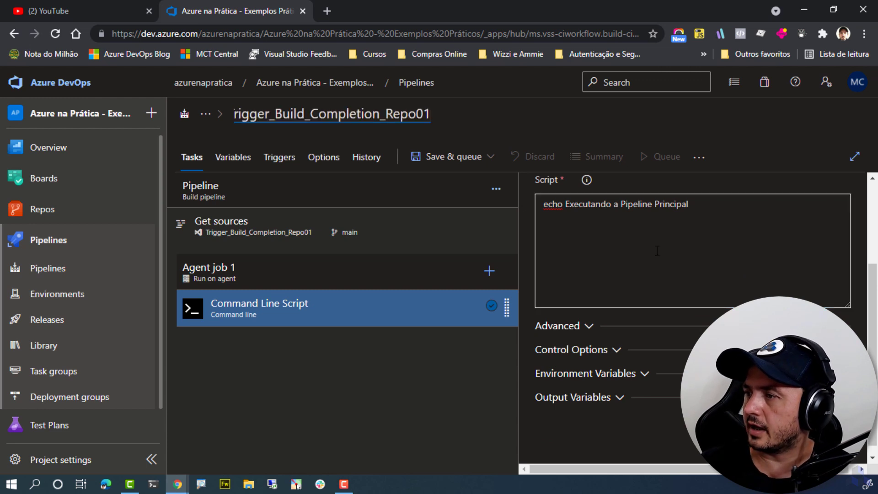
{"action": "key", "text": "Home"}
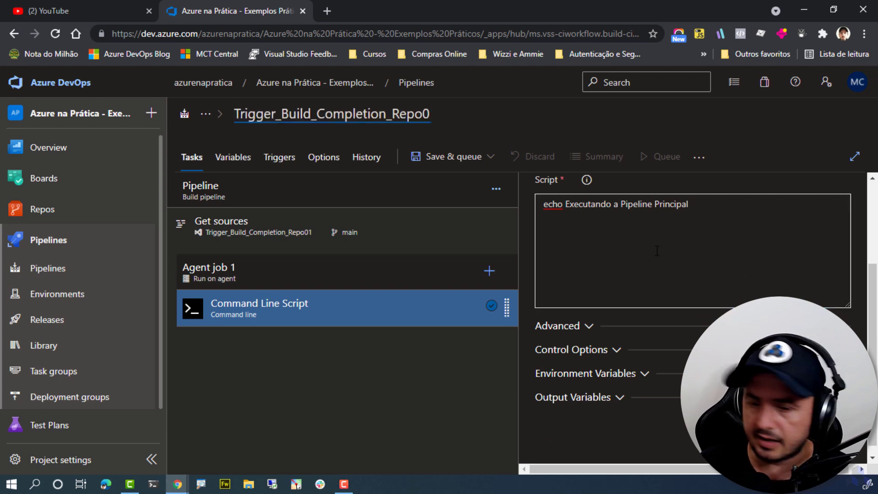
{"action": "type", "text": "Classic -"}
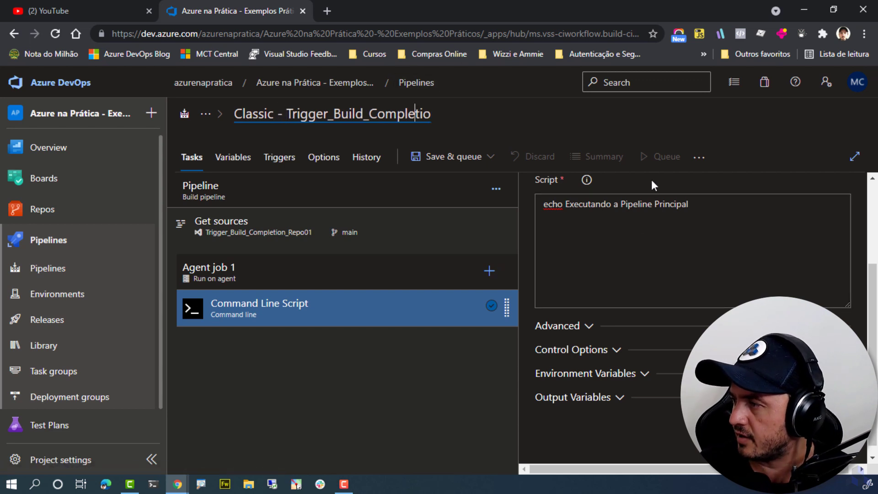
{"action": "key", "text": "End"}
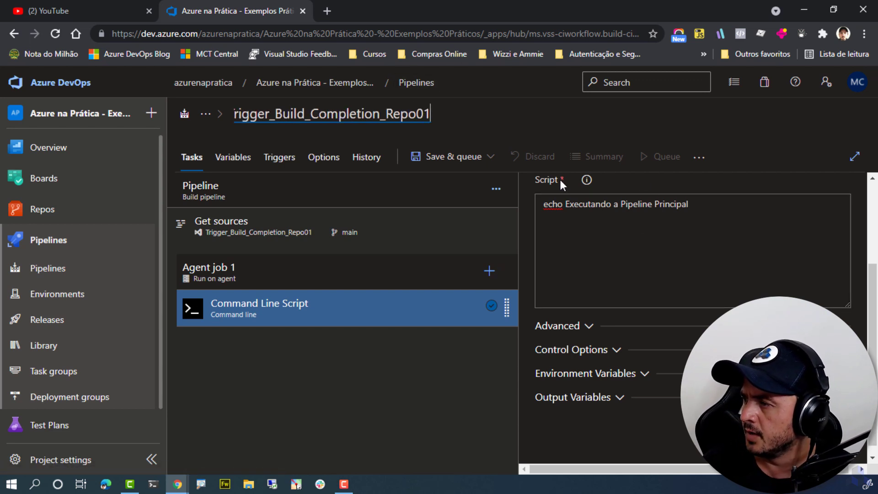
Save the build pipeline in the root folder without queuing a run
{"action": "left_click", "coordinate": [464, 156]}
{"action": "left_click", "coordinate": [425, 202]}
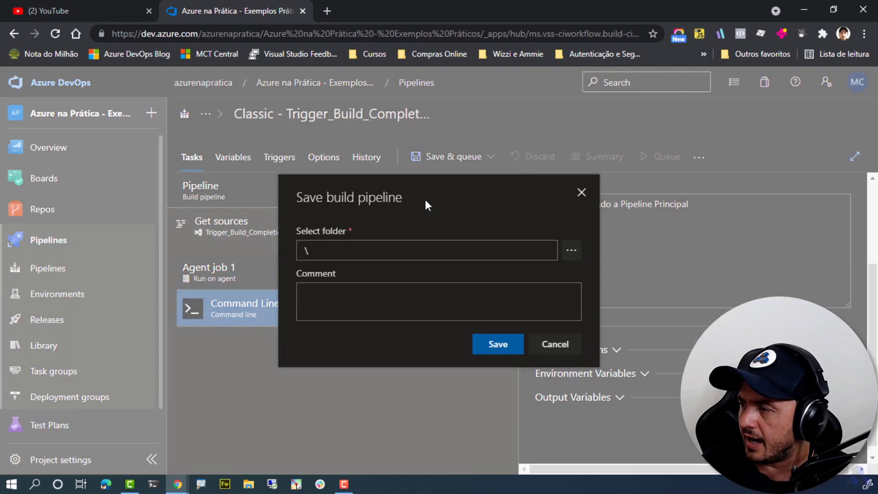
{"action": "left_click", "coordinate": [520, 347]}
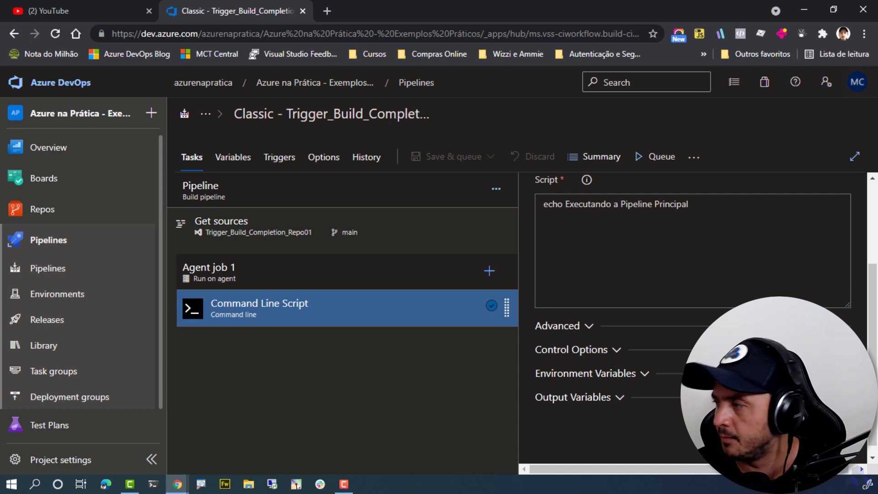
Return to the project's pipelines overview and filter it by Trigger_Build_Completion_Repo01
{"action": "left_click", "coordinate": [694, 157]}
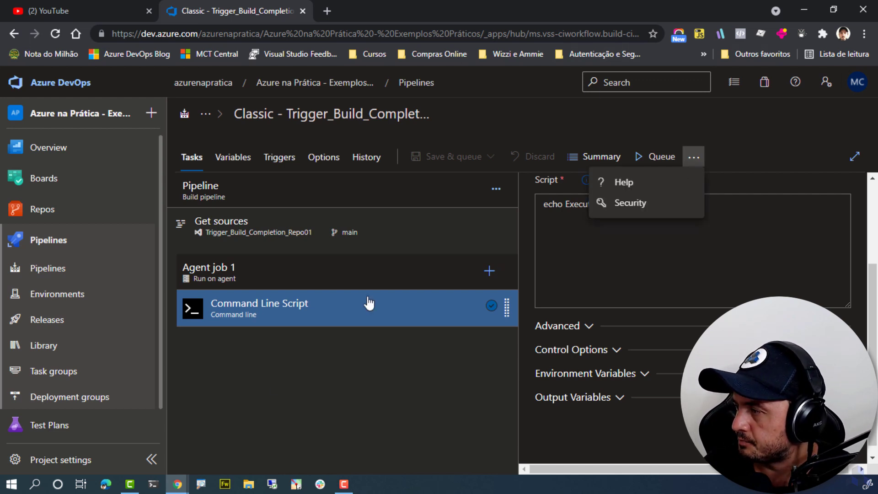
{"action": "left_click", "coordinate": [31, 269]}
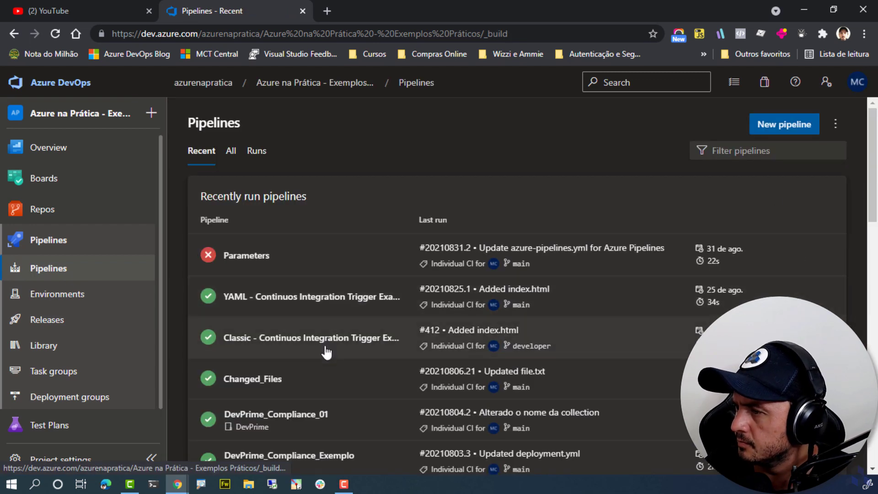
{"action": "left_click", "coordinate": [774, 151]}
{"action": "key", "text": "ctrl+v"}
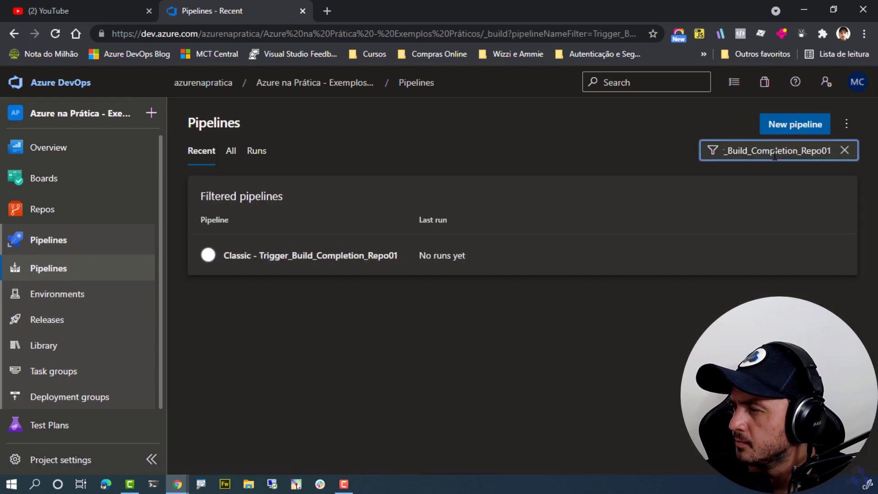
Clone the Classic - Trigger_Build_Completion_Repo01 pipeline
{"action": "left_click", "coordinate": [840, 257]}
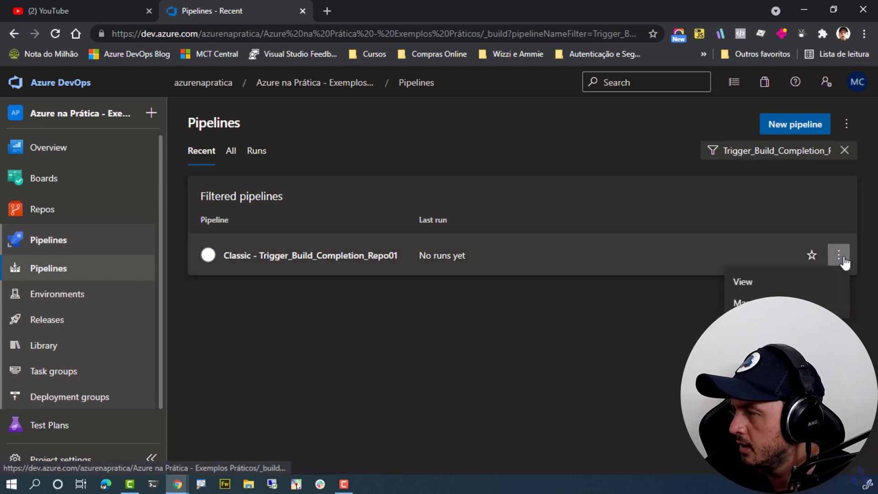
{"action": "left_click", "coordinate": [777, 303]}
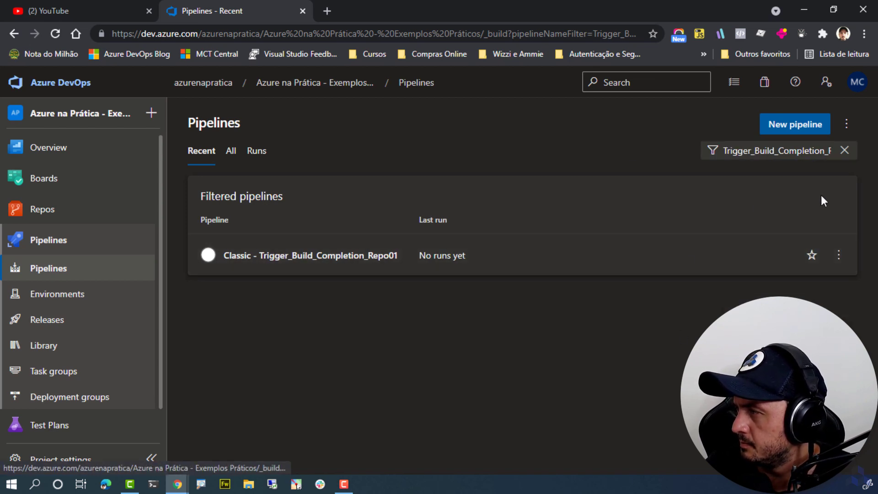
{"action": "left_click", "coordinate": [359, 272]}
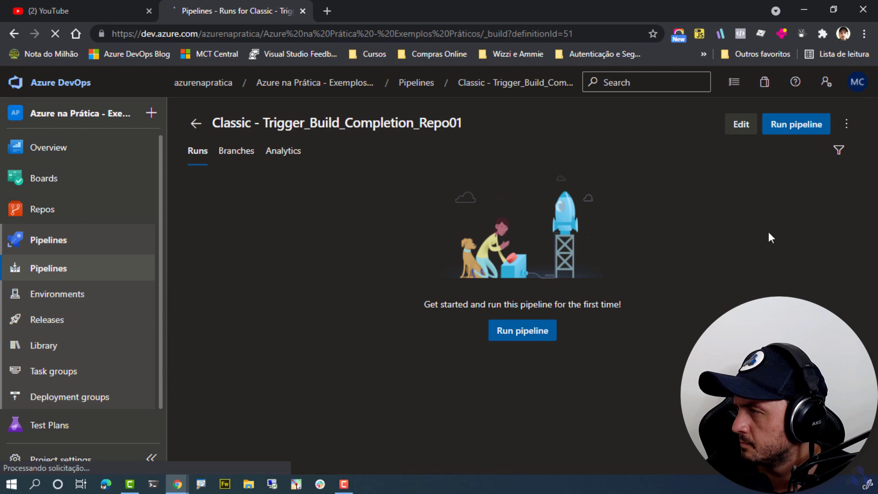
{"action": "left_click", "coordinate": [845, 124]}
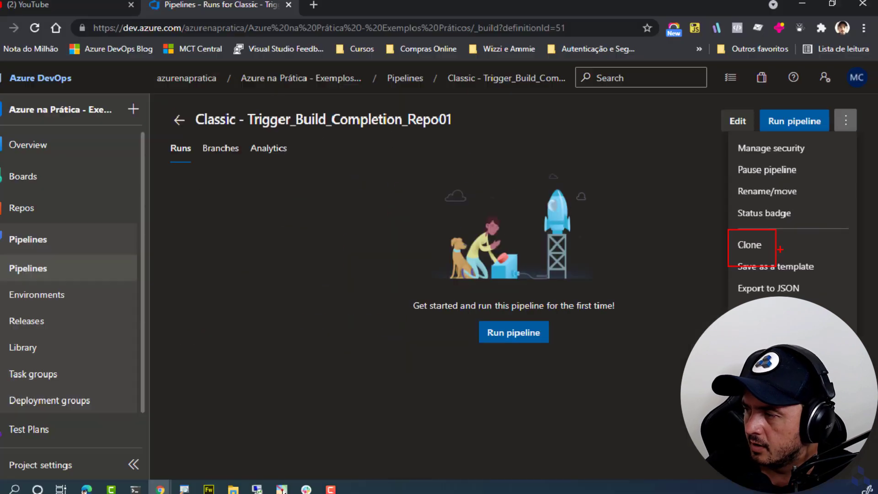
{"action": "left_click", "coordinate": [726, 240]}
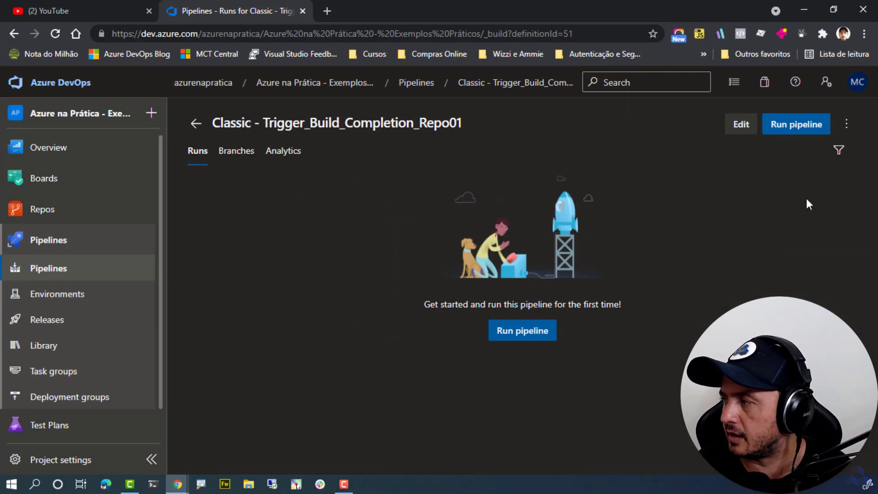
{"action": "left_click", "coordinate": [846, 124]}
{"action": "left_click", "coordinate": [736, 246]}
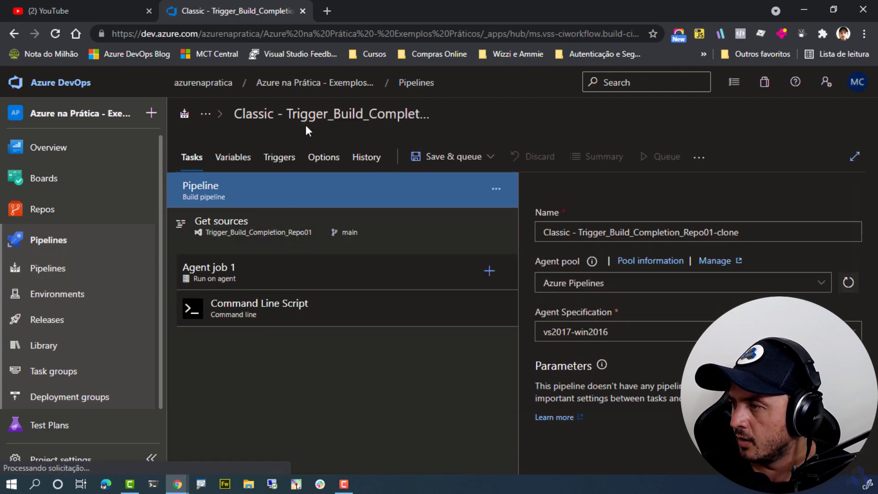
Rename the cloned pipeline as "Classic - Trigger_Build_Completion_Repo02"
{"action": "key", "text": "End"}
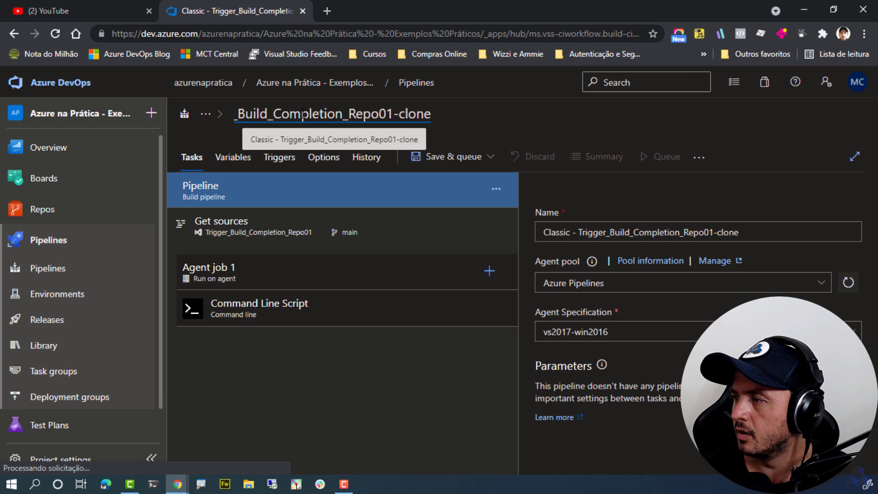
{"action": "key", "text": "BackSpace"}
{"action": "key", "text": "BackSpace"}
{"action": "key", "text": "BackSpace"}
{"action": "key", "text": "BackSpace"}
{"action": "key", "text": "BackSpace"}
{"action": "key", "text": "BackSpace"}
{"action": "key", "text": "BackSpace"}
{"action": "type", "text": "2"}
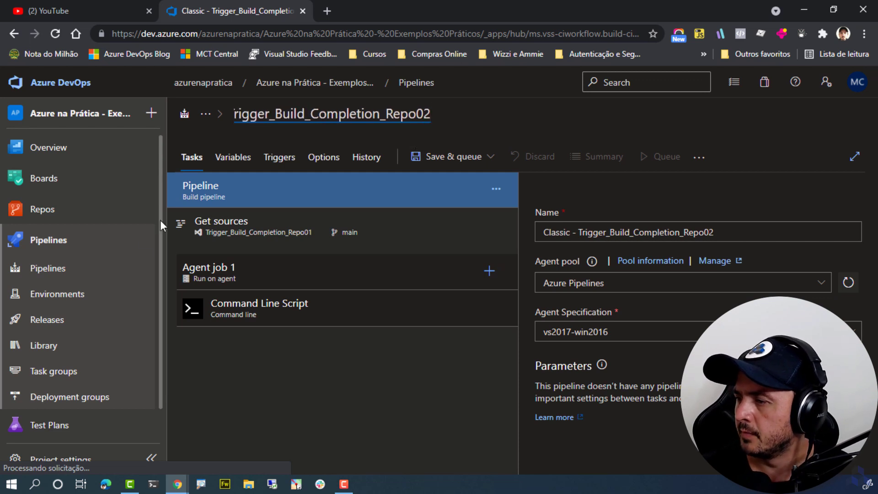
Change the echo message in the Command Line Script task to one beginning with "Executando a Pipeline Através da"
{"action": "left_click", "coordinate": [327, 327]}
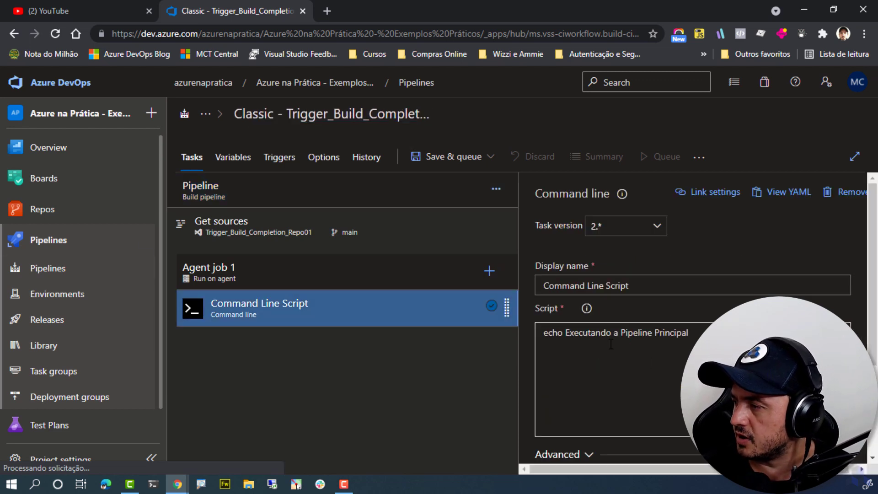
{"action": "left_click", "coordinate": [587, 347]}
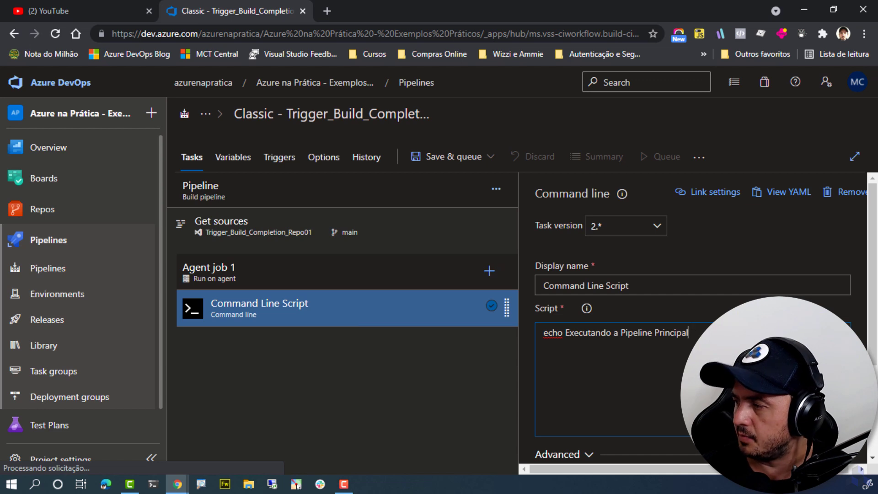
{"action": "key", "text": "ctrl+BackSpace"}
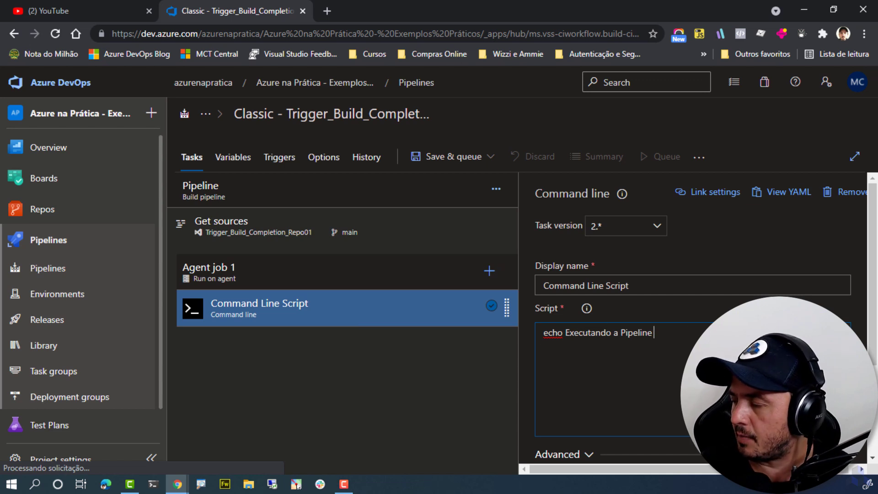
{"action": "type", "text": "Atra"}
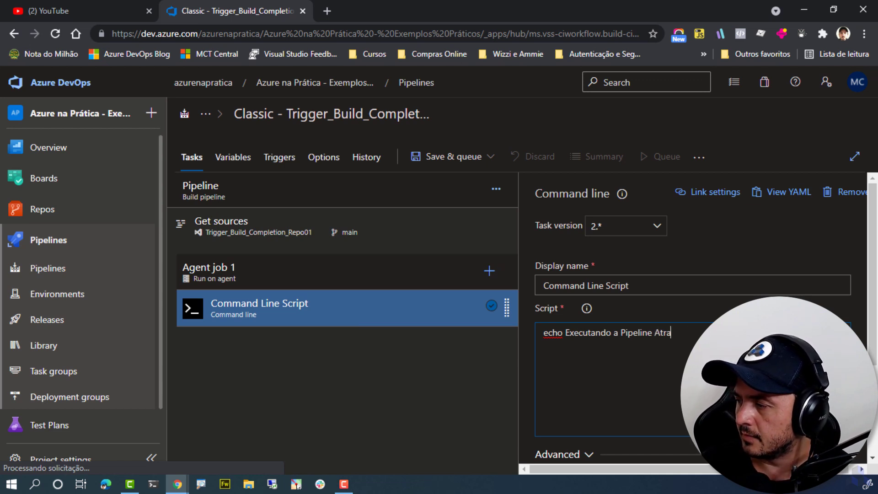
{"action": "type", "text": "vés de u"}
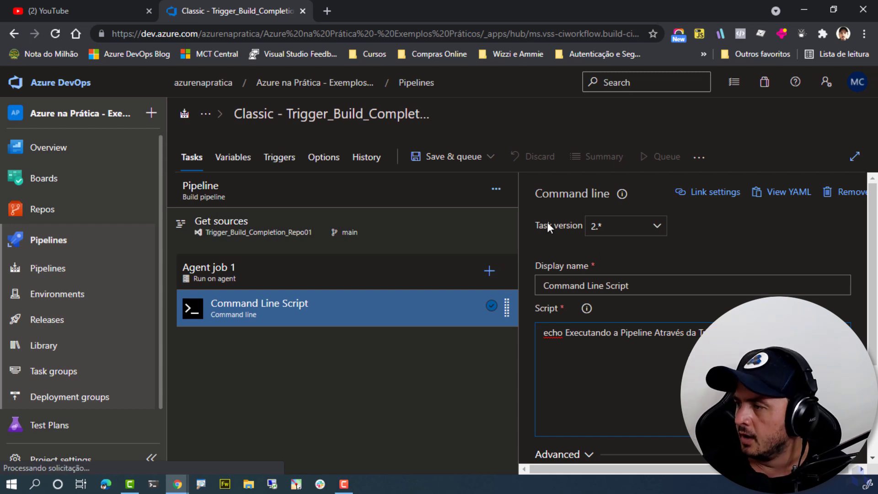
Save the cloned build pipeline in the root folder without queuing a run
{"action": "left_click", "coordinate": [454, 163]}
{"action": "left_click", "coordinate": [419, 199]}
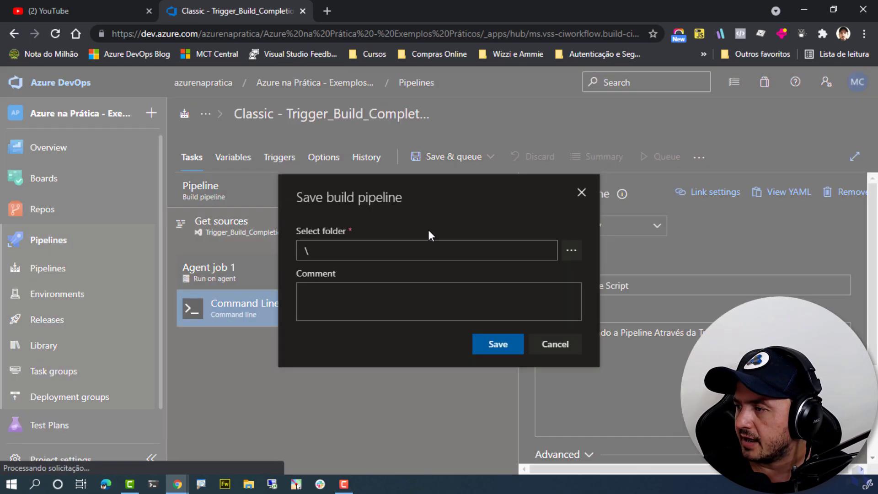
{"action": "left_click", "coordinate": [486, 346]}
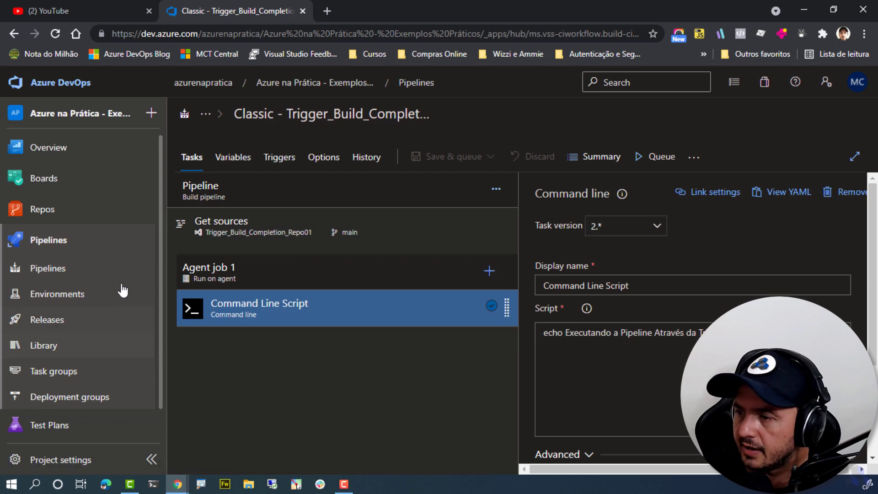
Return to the project's pipelines overview and filter it by Trigger_Build_Completion_Repo
{"action": "left_click", "coordinate": [80, 265]}
{"action": "left_click", "coordinate": [742, 155]}
{"action": "type", "text": "Trigger_Build_Completion_Repo01"}
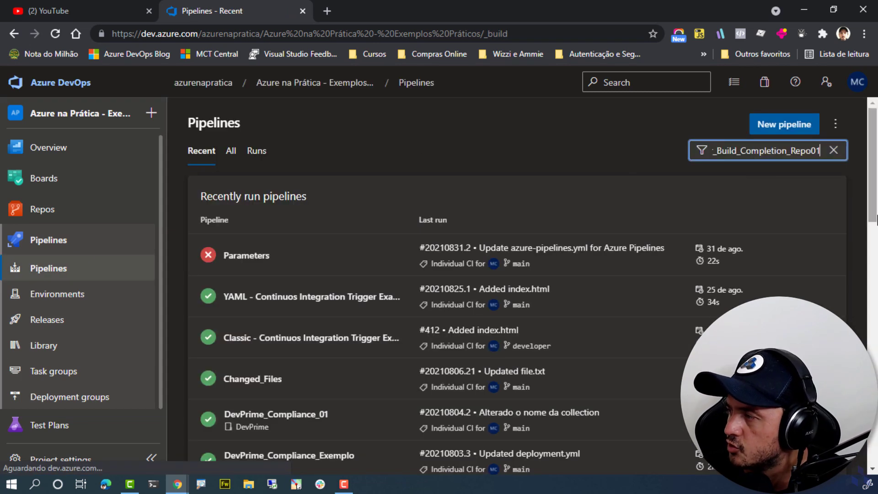
{"action": "key", "text": "BackSpace"}
{"action": "key", "text": "BackSpace"}
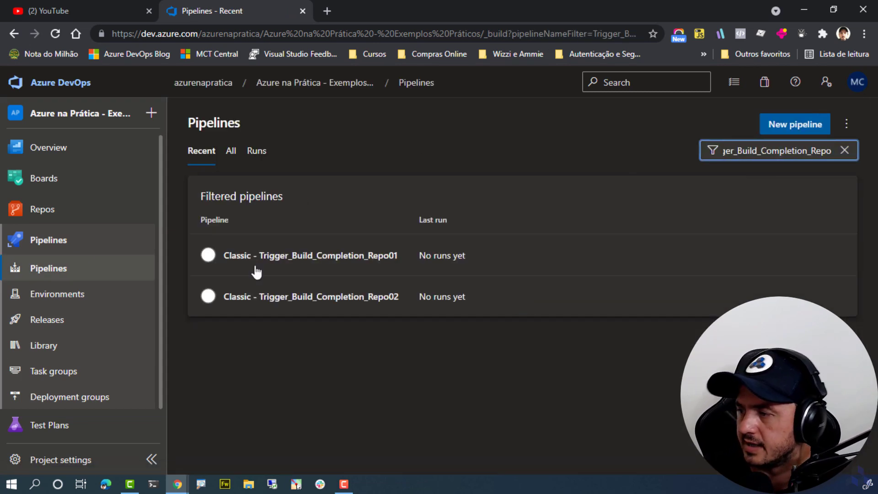
{"action": "key", "text": "ctrl+1"}
{"action": "left_click", "coordinate": [216, 257]}
{"action": "left_click_drag", "start_coordinate": [145, 208], "coordinate": [615, 292]}
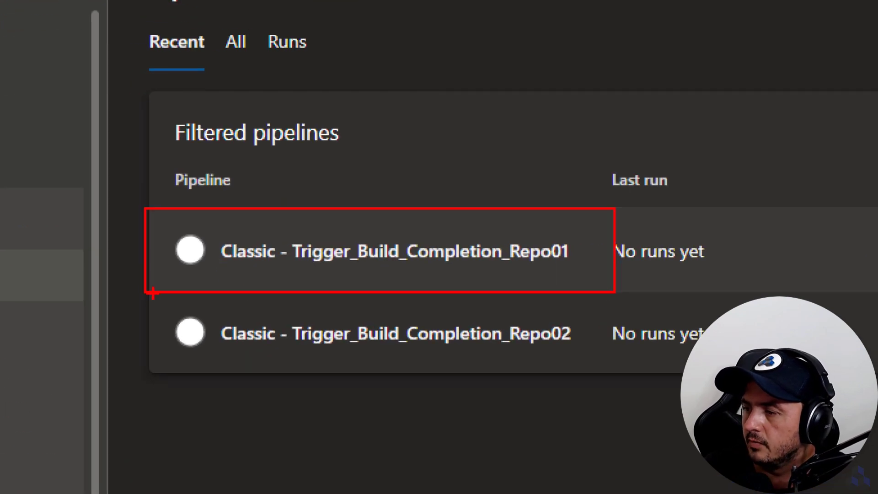
{"action": "left_click_drag", "start_coordinate": [130, 298], "coordinate": [615, 394]}
{"action": "key", "text": "Escape"}
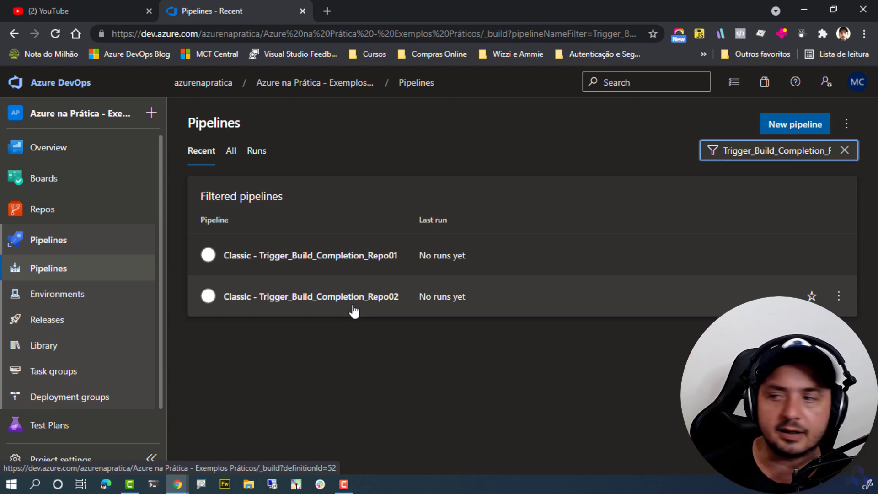
Enable continuous integration in the triggers of the Classic - Trigger_Build_Completion_Repo01 pipeline and save it without queuing a run
{"action": "left_click", "coordinate": [295, 257]}
{"action": "left_click", "coordinate": [739, 123]}
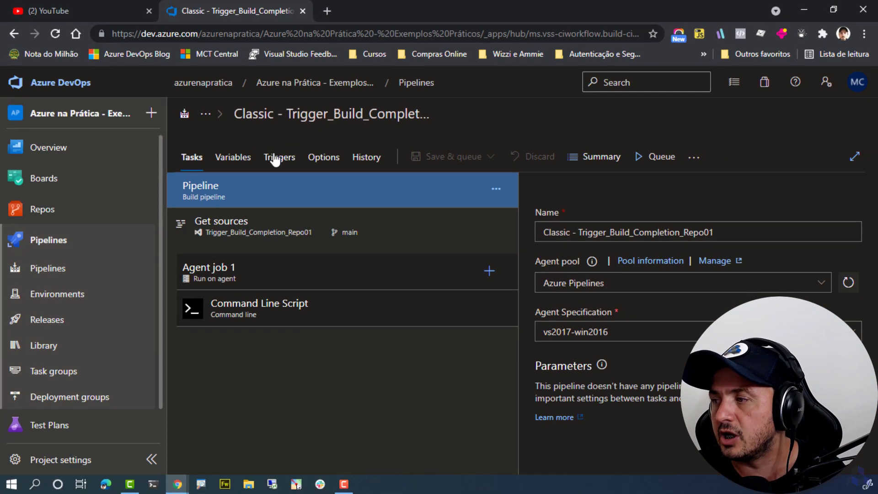
{"action": "left_click", "coordinate": [276, 158]}
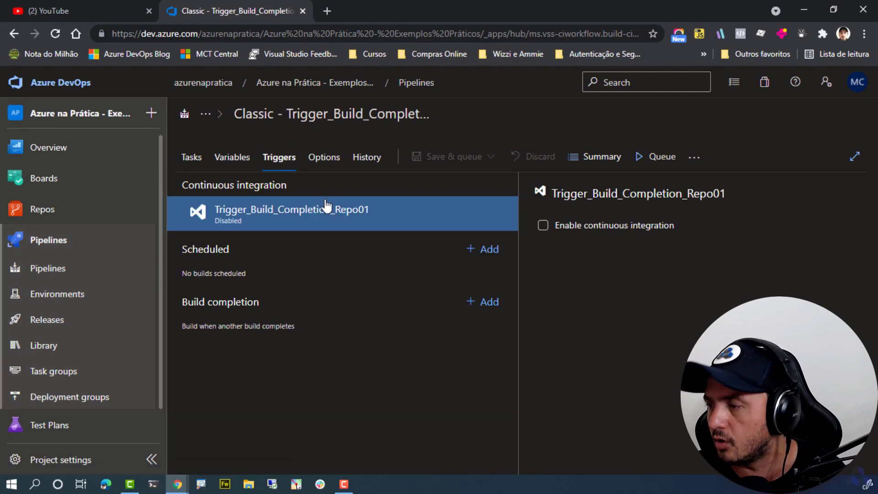
{"action": "left_click", "coordinate": [560, 228]}
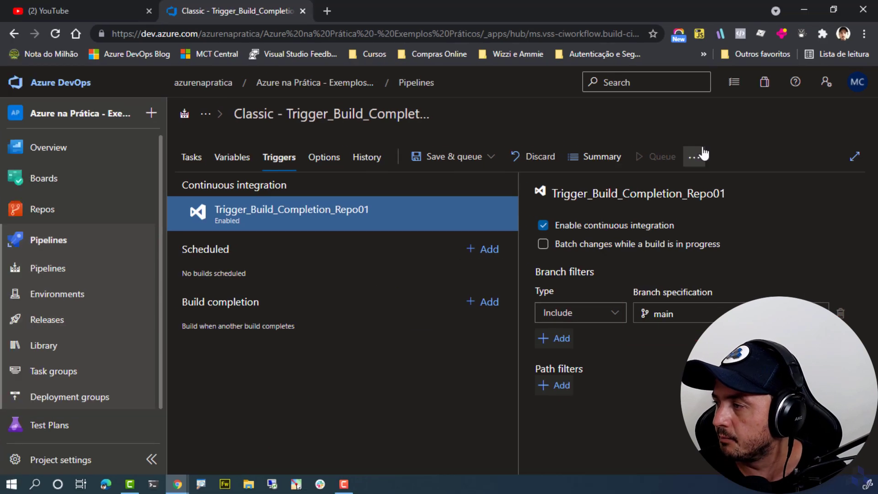
{"action": "left_click", "coordinate": [434, 160]}
{"action": "left_click", "coordinate": [439, 183]}
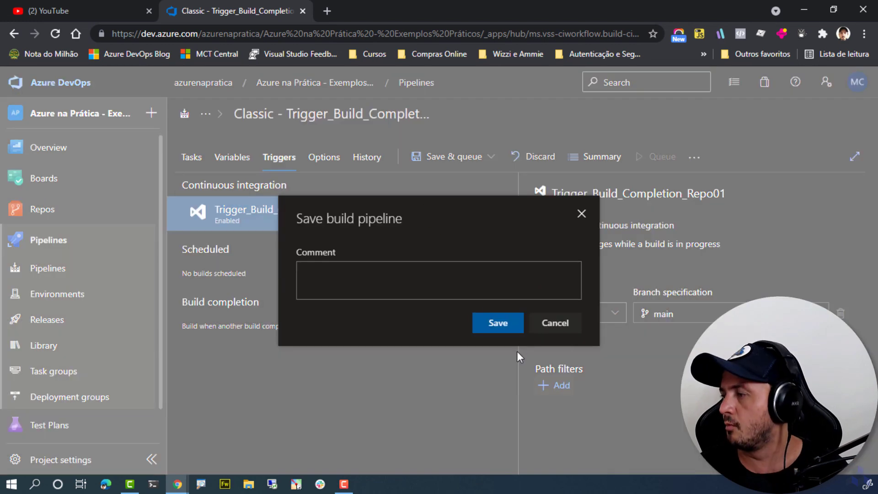
{"action": "left_click", "coordinate": [500, 321]}
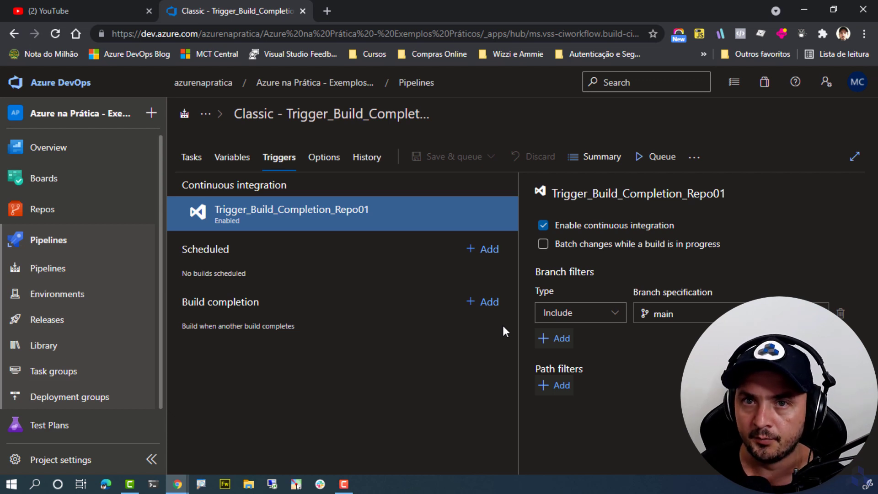
Filter the pipelines overview by Trigger_Build_Completion_Repo and open the Classic - Trigger_Build_Completion_Repo02 pipeline for editing
{"action": "left_click", "coordinate": [54, 275]}
{"action": "left_click", "coordinate": [768, 150]}
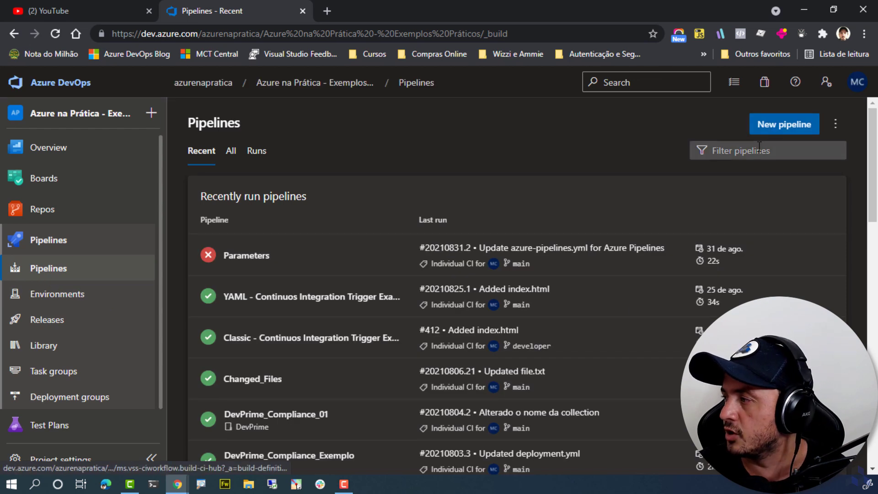
{"action": "type", "text": "Trigger_Build_Completion_Repo0"}
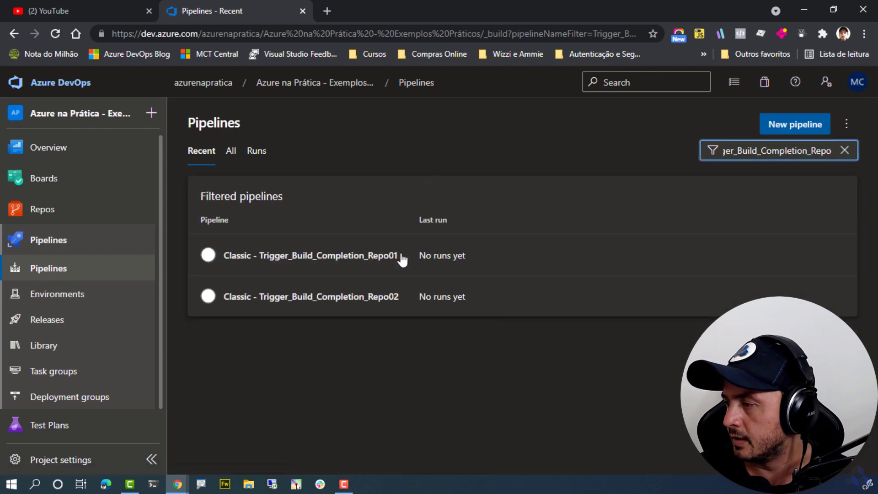
{"action": "left_click", "coordinate": [373, 306]}
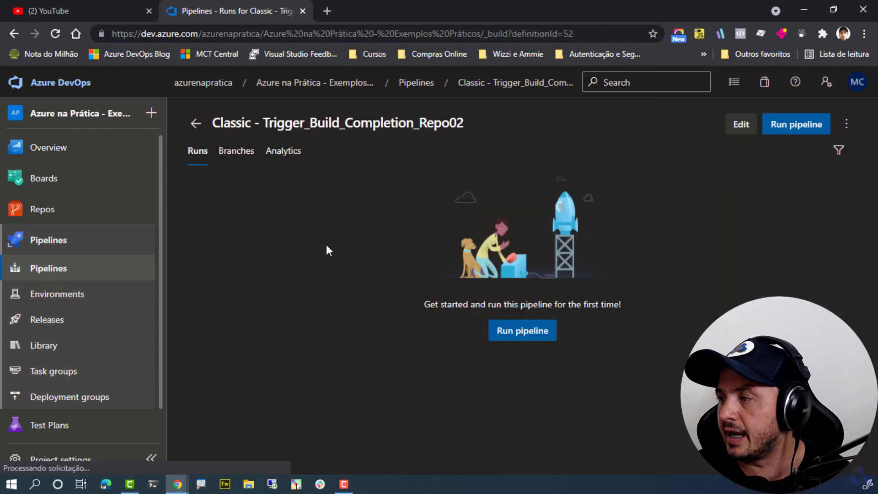
{"action": "left_click", "coordinate": [740, 124]}
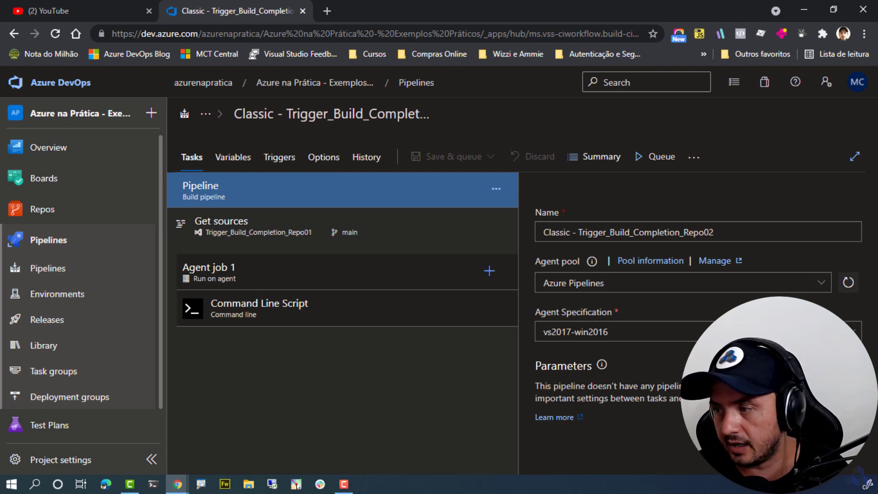
Add a build completion trigger to the pipeline with Classic - Trigger_Build_Completion_Repo01 as the triggering build
{"action": "left_click", "coordinate": [280, 157]}
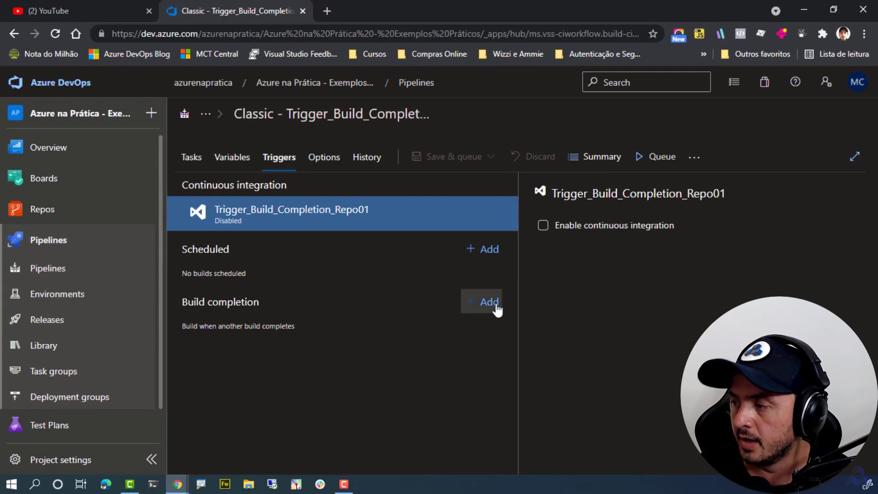
{"action": "left_click", "coordinate": [737, 303]}
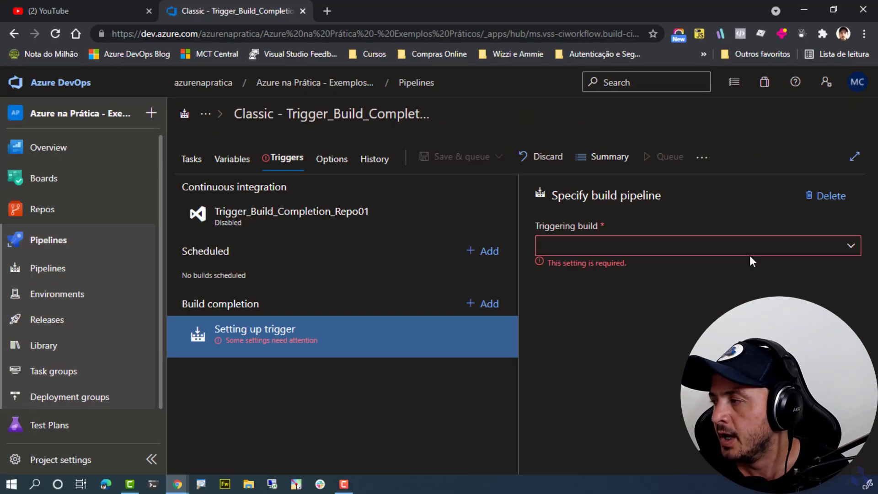
{"action": "left_click", "coordinate": [522, 258]}
{"action": "type", "text": "Trigger_Build_Completion_Repo01"}
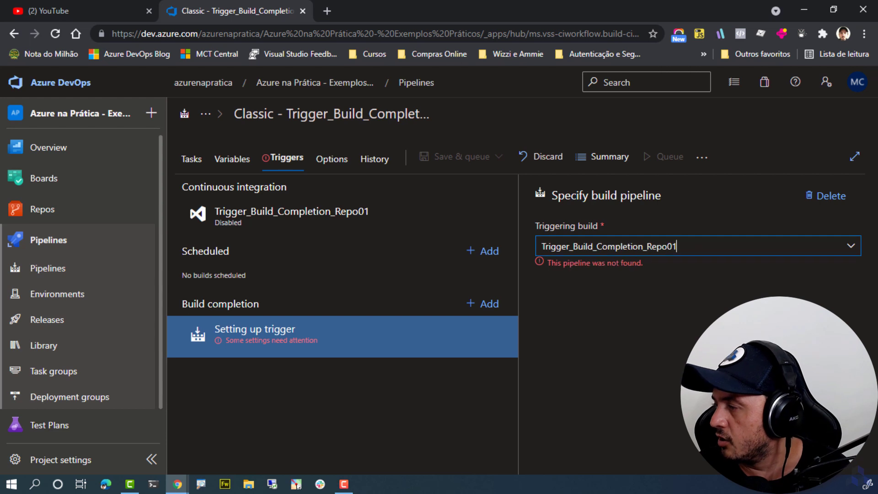
{"action": "left_click", "coordinate": [611, 348]}
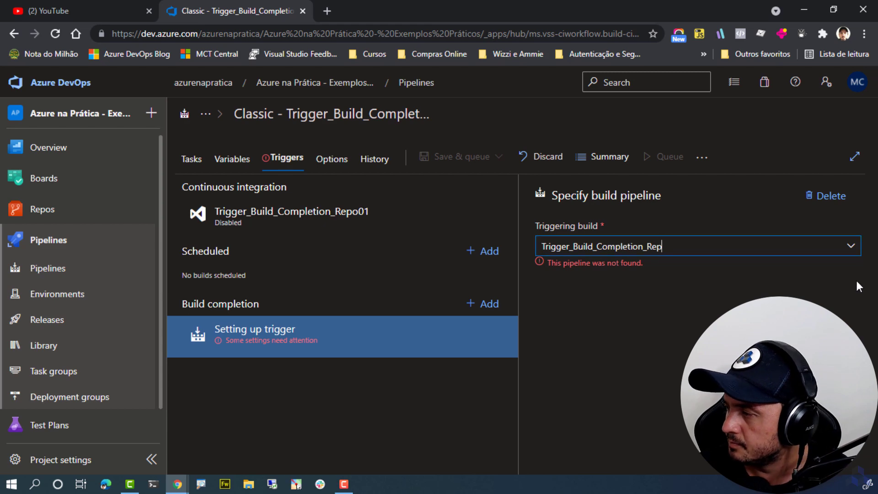
{"action": "left_click", "coordinate": [852, 247]}
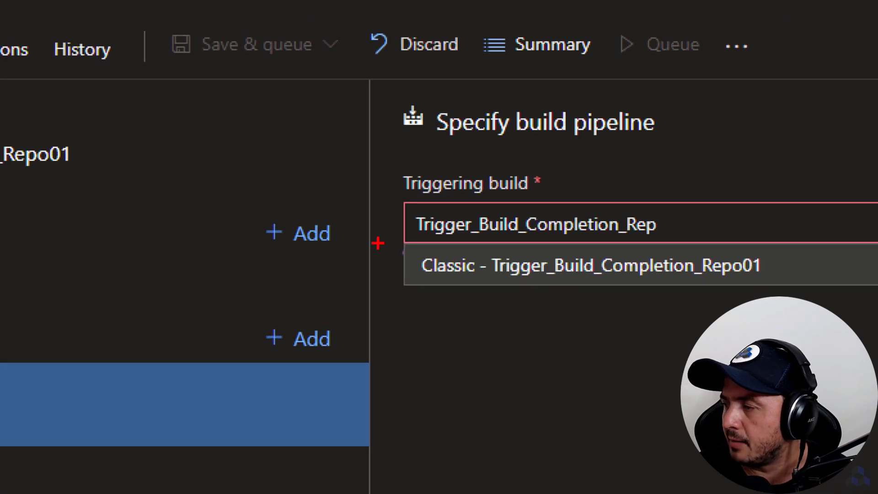
{"action": "left_click_drag", "start_coordinate": [378, 242], "coordinate": [822, 326]}
{"action": "key", "text": "Escape"}
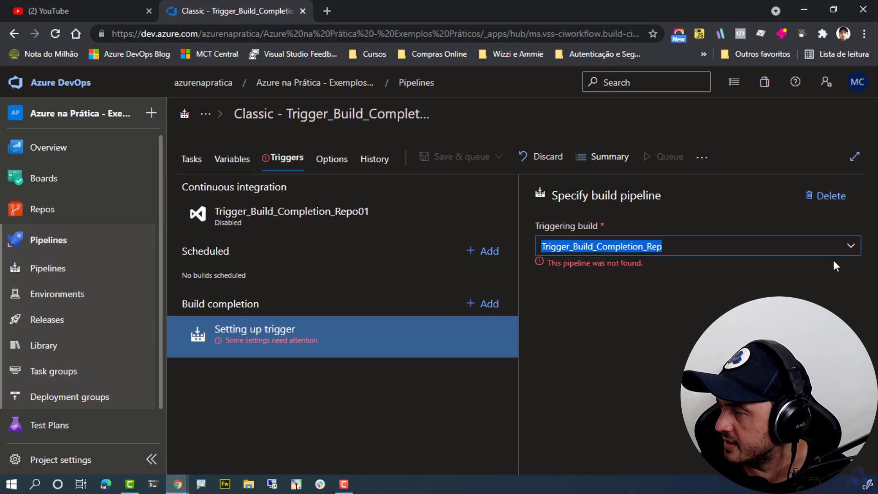
{"action": "left_click", "coordinate": [850, 246]}
{"action": "left_click", "coordinate": [625, 266]}
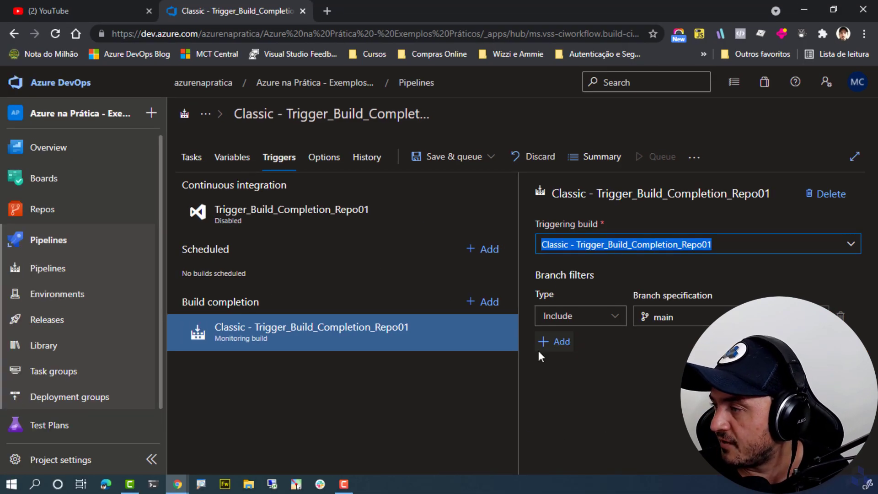
Save the pipeline with its build completion trigger, without queuing a run
{"action": "left_click", "coordinate": [434, 156]}
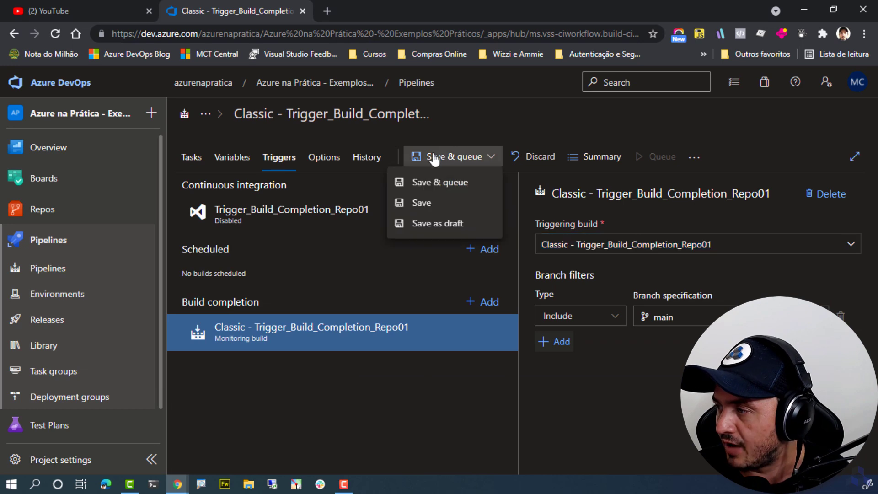
{"action": "left_click", "coordinate": [419, 202]}
{"action": "left_click", "coordinate": [491, 325]}
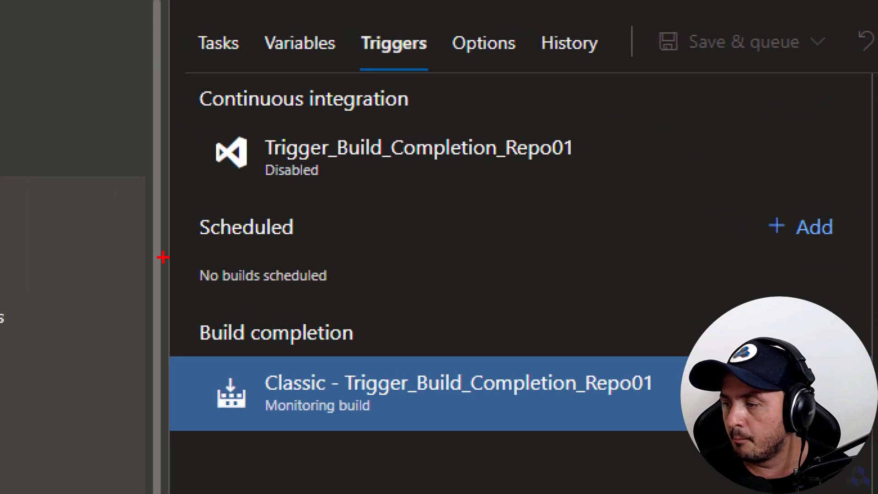
{"action": "left_click_drag", "start_coordinate": [196, 312], "coordinate": [711, 453]}
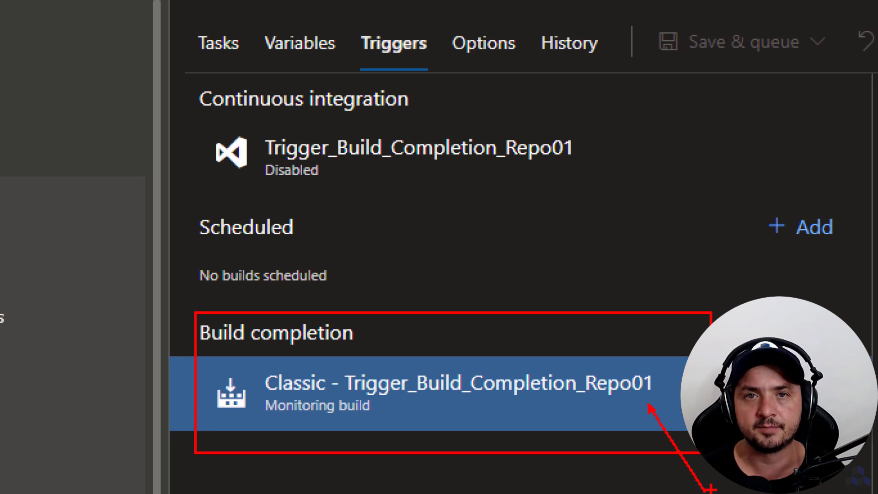
{"action": "key", "text": "Escape"}
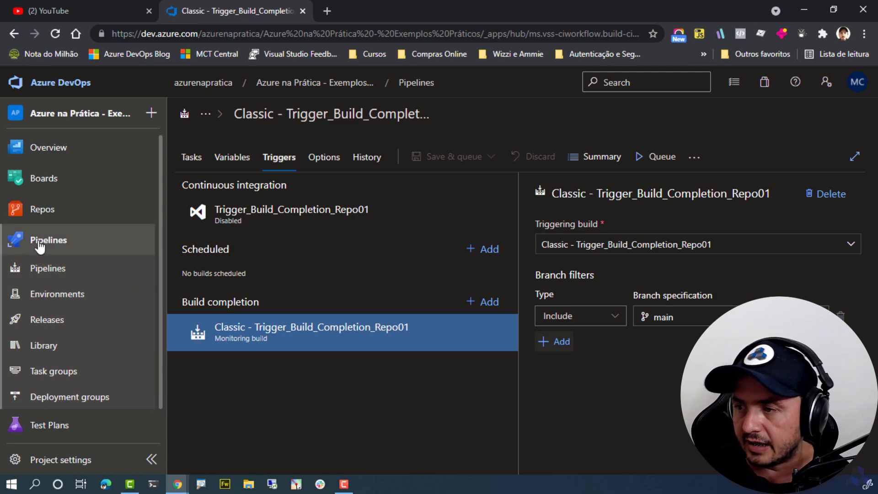
Switch to the Trigger_Build_Completion_Repo01 repository and open its README.md file for editing
{"action": "left_click", "coordinate": [30, 211]}
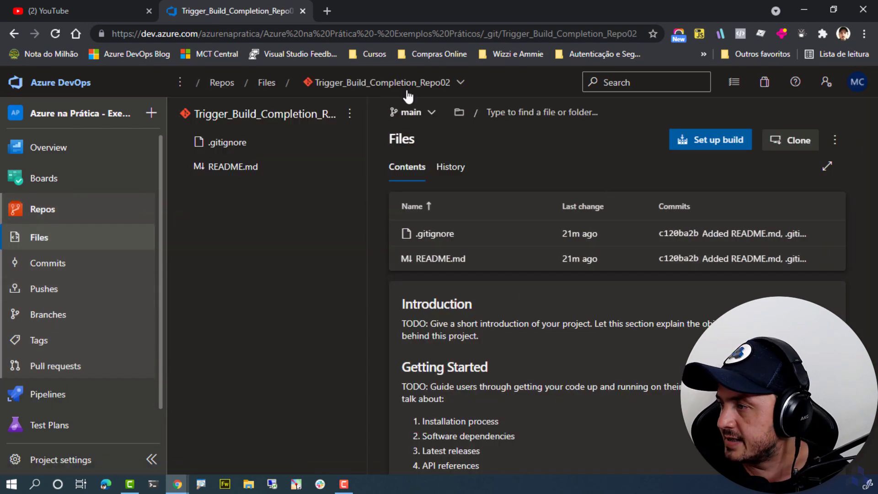
{"action": "left_click", "coordinate": [431, 90]}
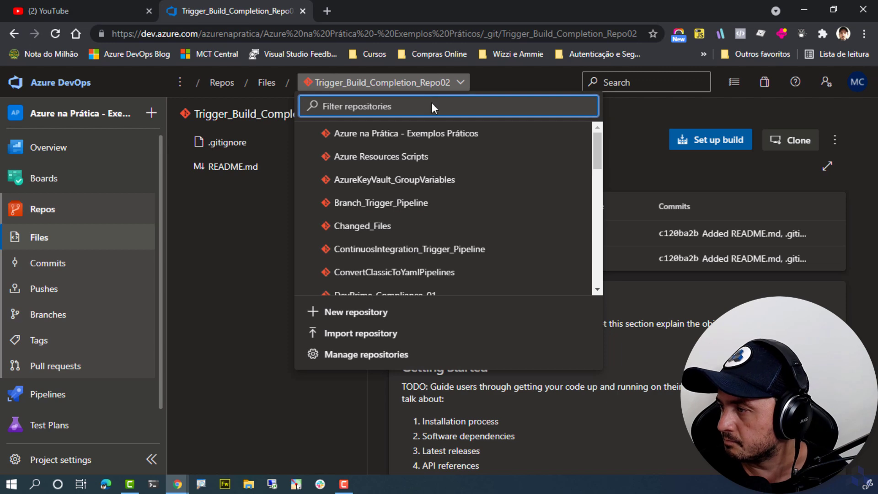
{"action": "scroll", "coordinate": [486, 206], "scroll_direction": "down", "scroll_amount": 10}
{"action": "left_click", "coordinate": [454, 234]}
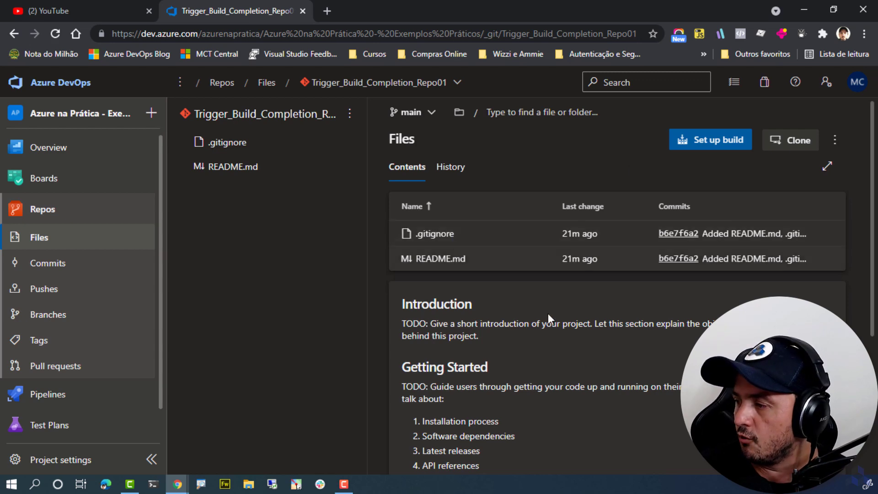
{"action": "left_click", "coordinate": [610, 257]}
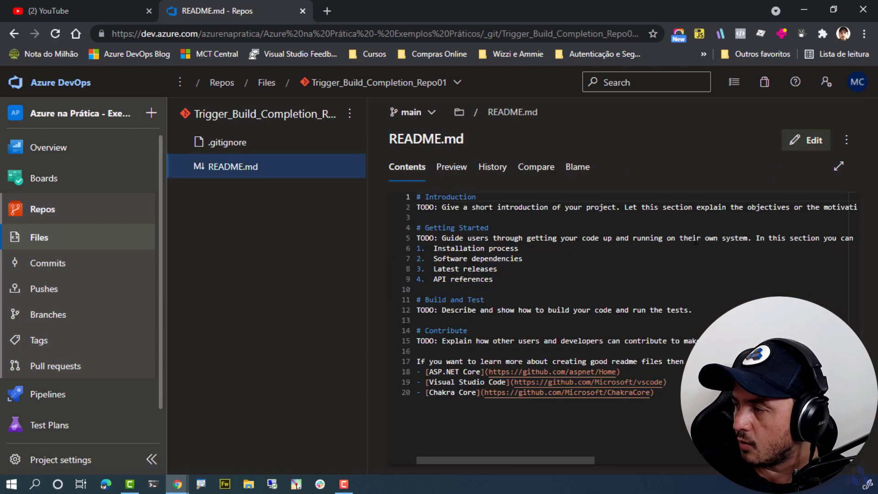
{"action": "left_click", "coordinate": [806, 139]}
Delete all the README text except the Introduction heading
{"action": "left_click_drag", "start_coordinate": [659, 392], "coordinate": [394, 219]}
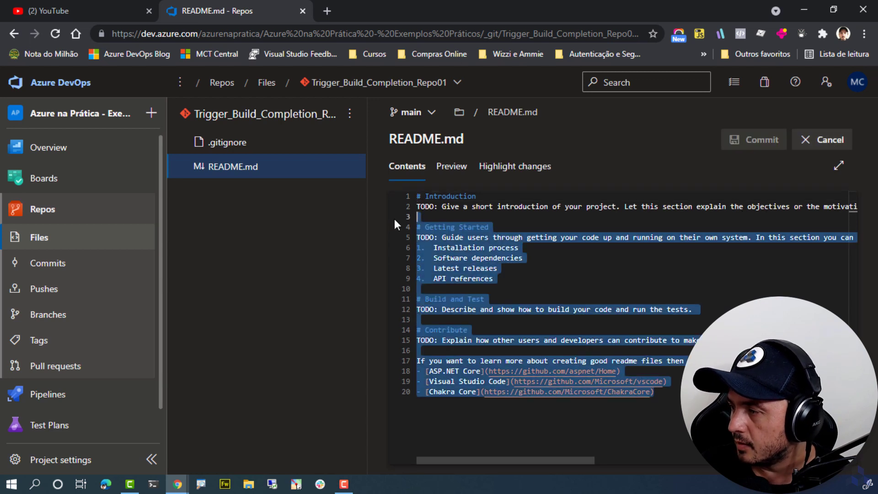
{"action": "key", "text": "Delete"}
{"action": "key", "text": "BackSpace"}
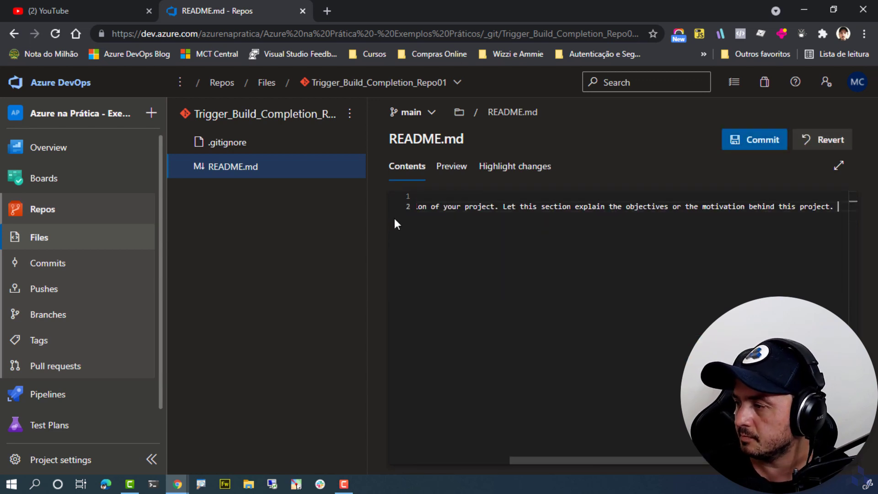
{"action": "key", "text": "shift+Home"}
Write "Habilitando a Trigger Build Completion" on the line below the Introduction heading
{"action": "type", "text": "Habi"}
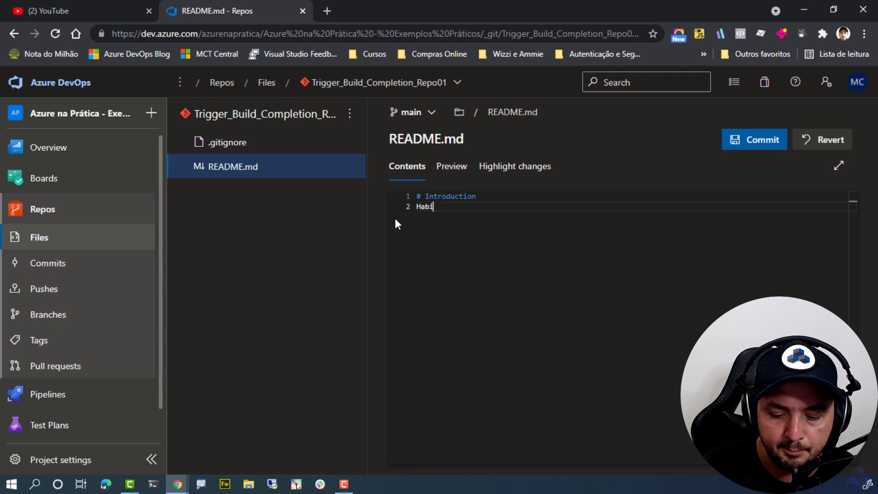
{"action": "type", "text": "litando a Trig"}
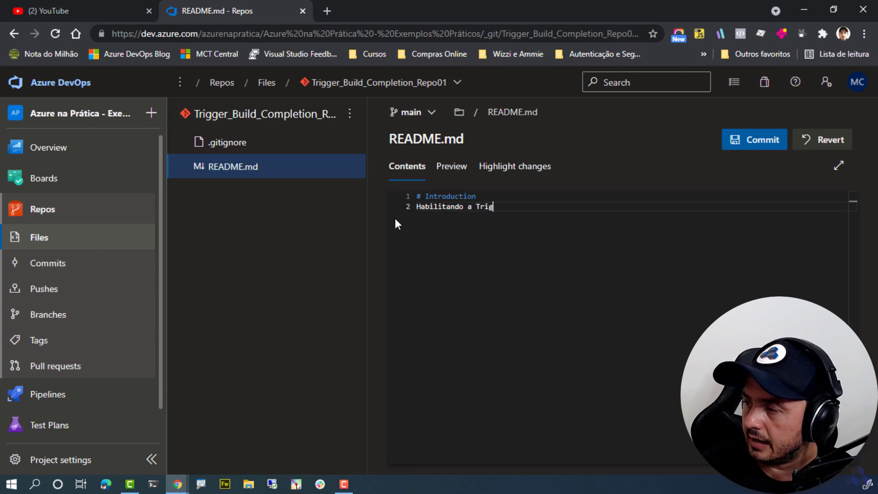
{"action": "type", "text": "ger Com"}
{"action": "key", "text": "BackSpace"}
{"action": "key", "text": "BackSpace"}
{"action": "key", "text": "BackSpace"}
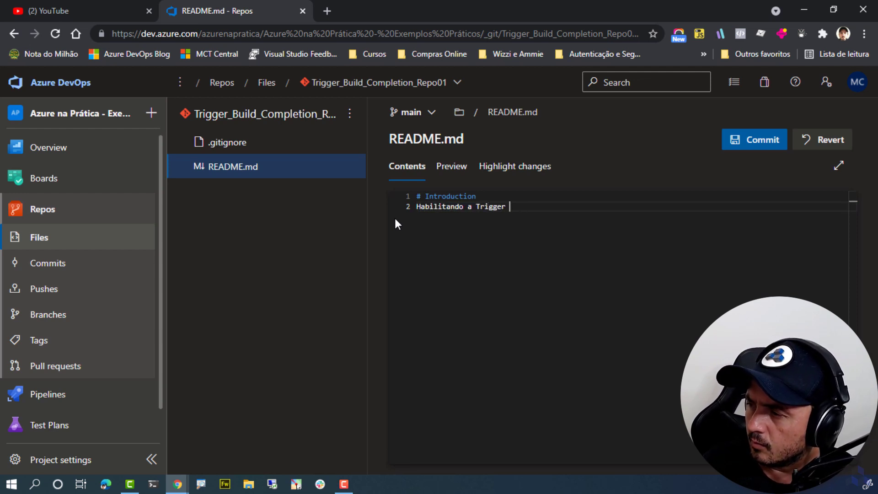
{"action": "type", "text": "buil"}
{"action": "key", "text": "BackSpace"}
{"action": "key", "text": "BackSpace"}
{"action": "key", "text": "BackSpace"}
{"action": "key", "text": "BackSpace"}
{"action": "type", "text": "Build "}
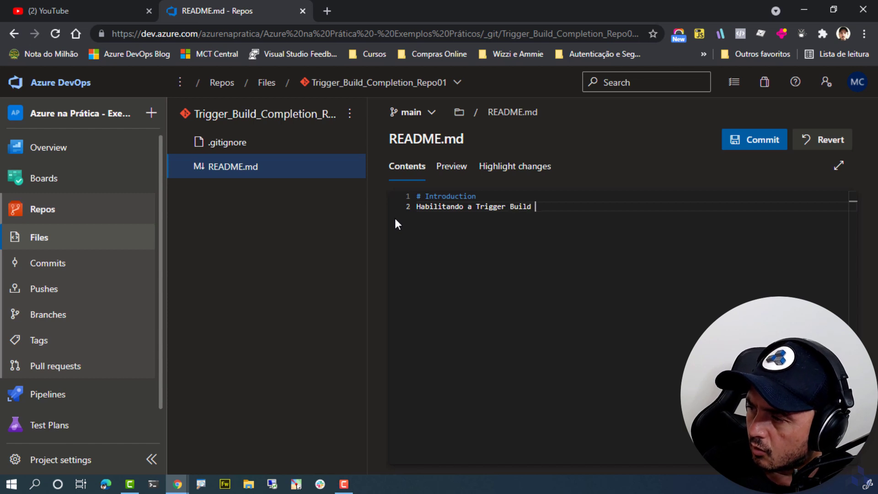
{"action": "type", "text": "COmplet"}
{"action": "key", "text": "BackSpace"}
{"action": "key", "text": "BackSpace"}
{"action": "key", "text": "BackSpace"}
{"action": "key", "text": "BackSpace"}
{"action": "key", "text": "BackSpace"}
{"action": "key", "text": "BackSpace"}
{"action": "key", "text": "BackSpace"}
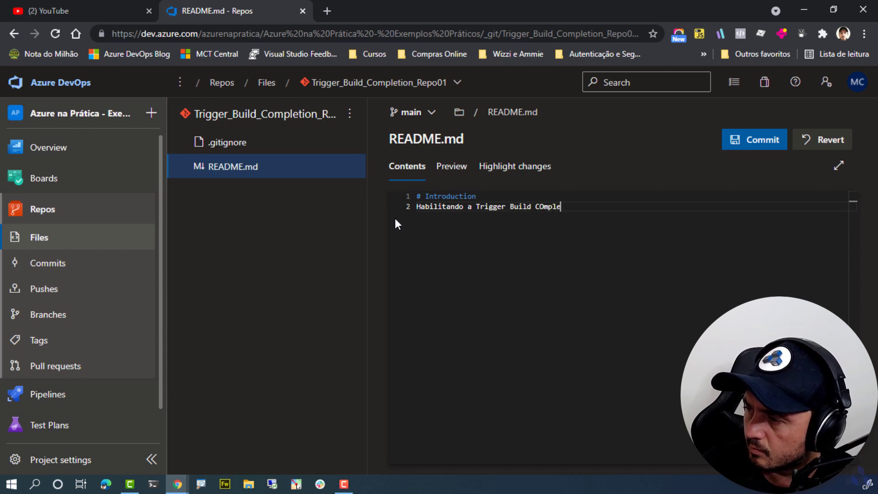
{"action": "type", "text": "Completion"}
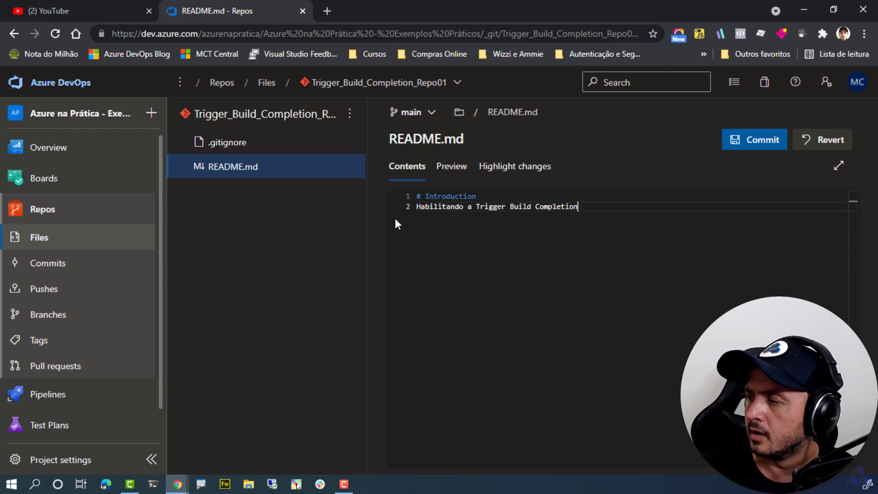
Insert "Exemplo de criação de Pipeline, " at the start of the line below the Introduction heading
{"action": "key", "text": "Home"}
{"action": "type", "text": "E"}
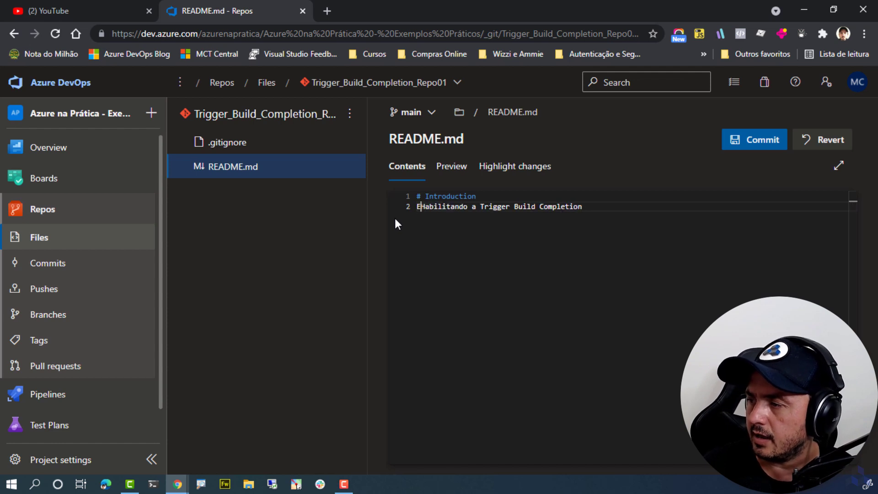
{"action": "type", "text": "xemplo de cria"}
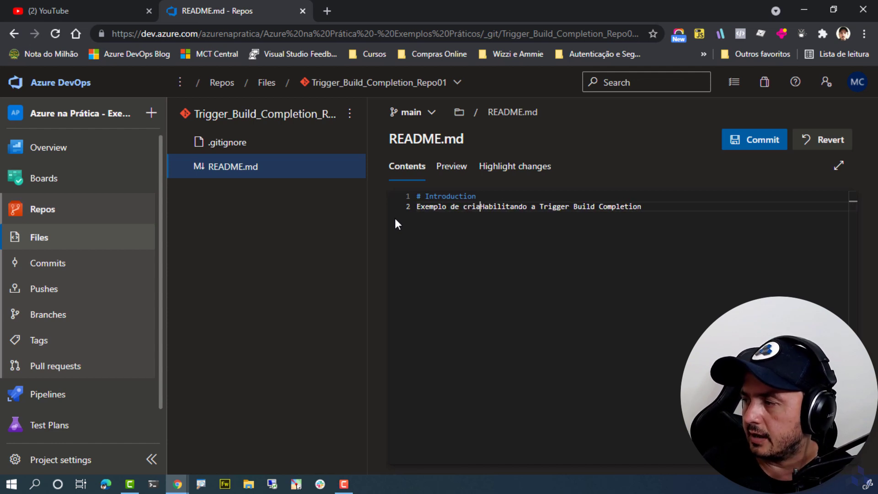
{"action": "type", "text": "ção d"}
{"action": "type", "text": "ipelines"}
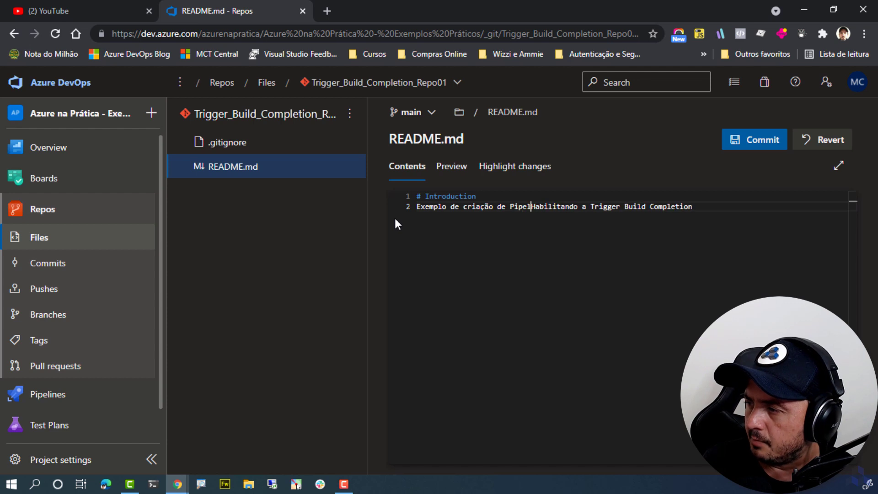
{"action": "key", "text": "BackSpace"}
{"action": "key", "text": "BackSpace"}
{"action": "key", "text": "BackSpace"}
{"action": "type", "text": "nem,"}
{"action": "key", "text": "BackSpace"}
{"action": "key", "text": "BackSpace"}
{"action": "key", "text": "BackSpace"}
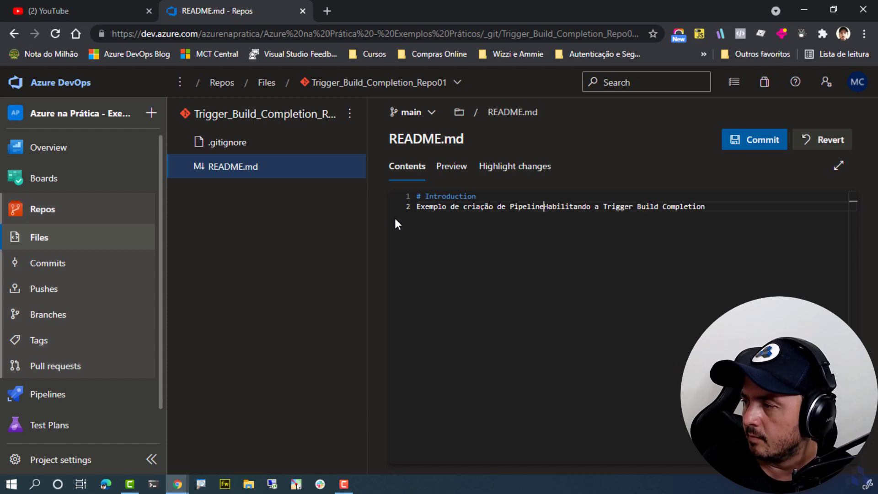
{"action": "type", "text": ","}
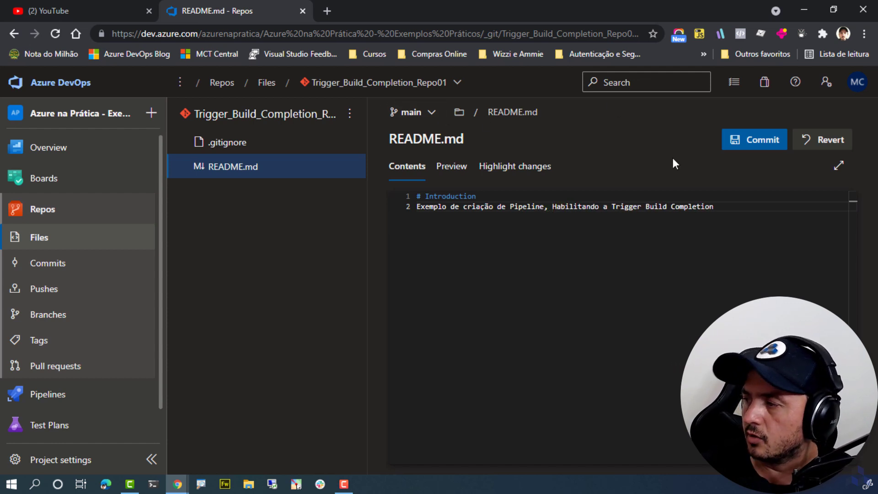
Change the initials after the comma to lowercase so that part reads "habilitando a trigger build completion"
{"action": "key", "text": "Delete"}
{"action": "type", "text": "h"}
{"action": "key", "text": "ctrl+Right"}
{"action": "key", "text": "Right"}
{"action": "key", "text": "Right"}
{"action": "key", "text": "Right"}
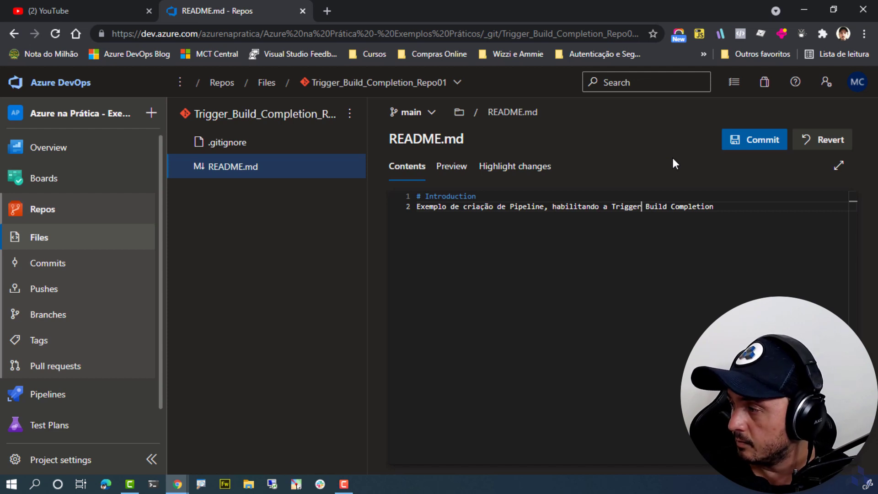
{"action": "key", "text": "Delete"}
{"action": "type", "text": "t"}
{"action": "key", "text": "ctrl+Right"}
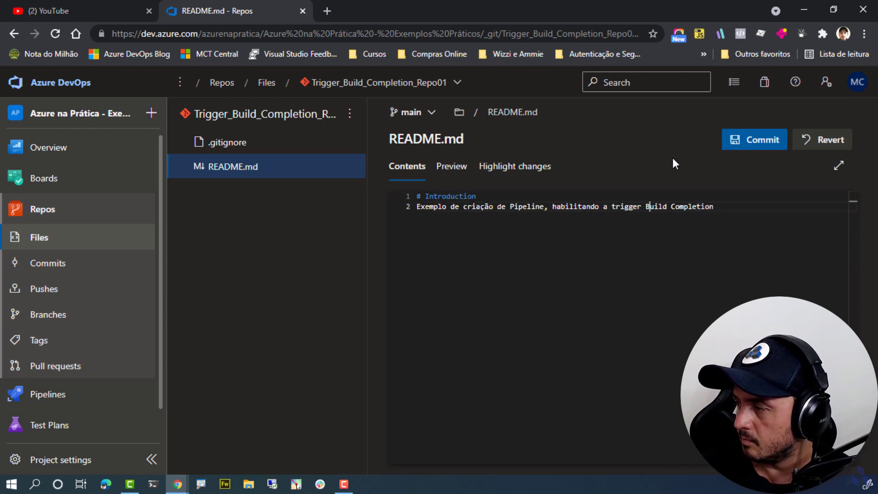
{"action": "key", "text": "Right"}
{"action": "key", "text": "Delete"}
{"action": "type", "text": "b"}
{"action": "key", "text": "ctrl+Right"}
{"action": "key", "text": "Right"}
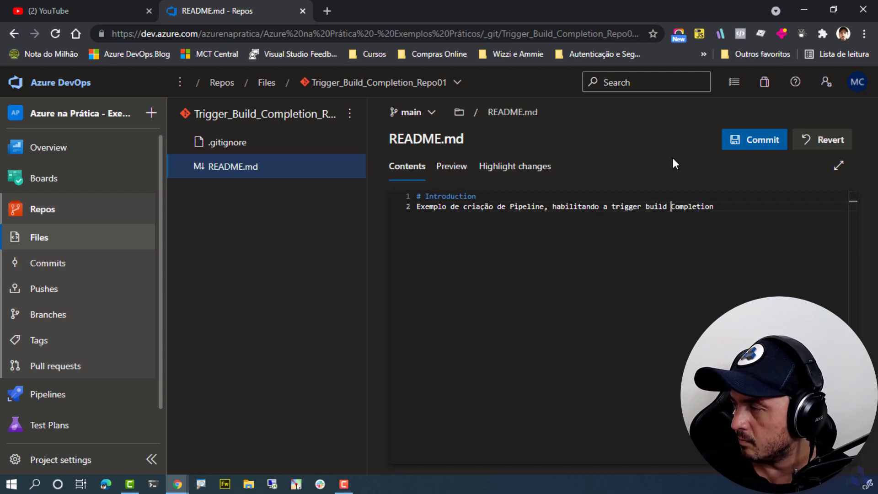
{"action": "key", "text": "Delete"}
{"action": "type", "text": "c"}
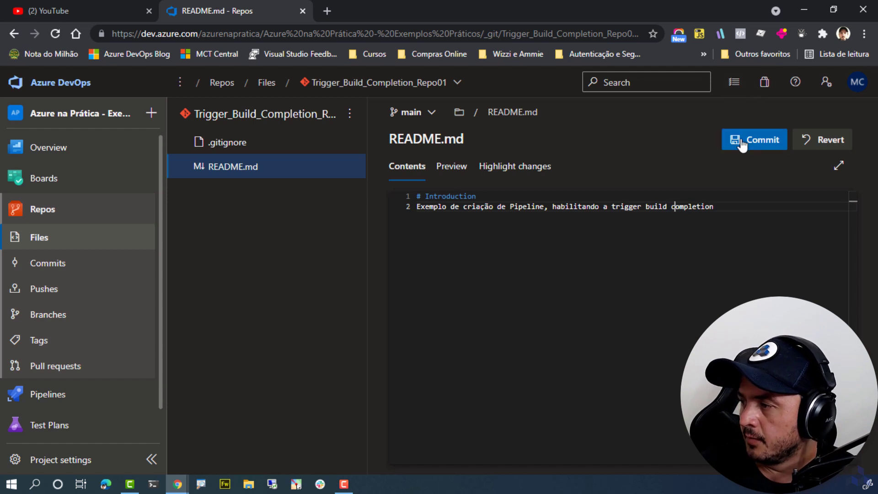
Commit the README change to the main branch with the comment "Updated README.md"
{"action": "left_click", "coordinate": [727, 144]}
{"action": "key", "text": "ctrl+a"}
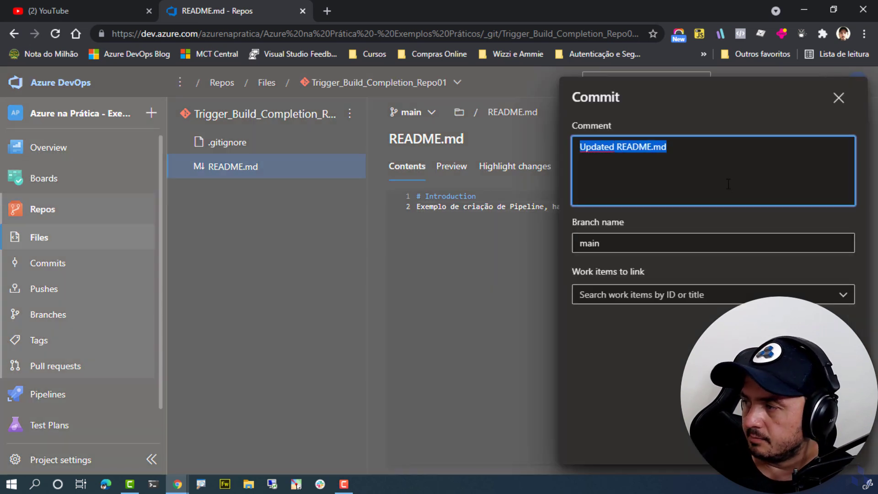
{"action": "left_click", "coordinate": [830, 442]}
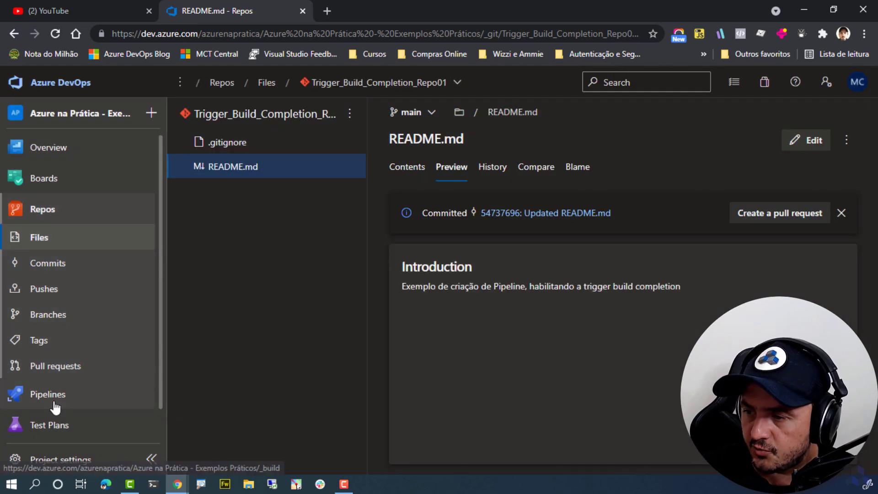
Open the Classic - Trigger_Build_Completion_Repo01 pipeline in a new tab and view the agent job of its latest run
{"action": "left_click", "coordinate": [32, 395]}
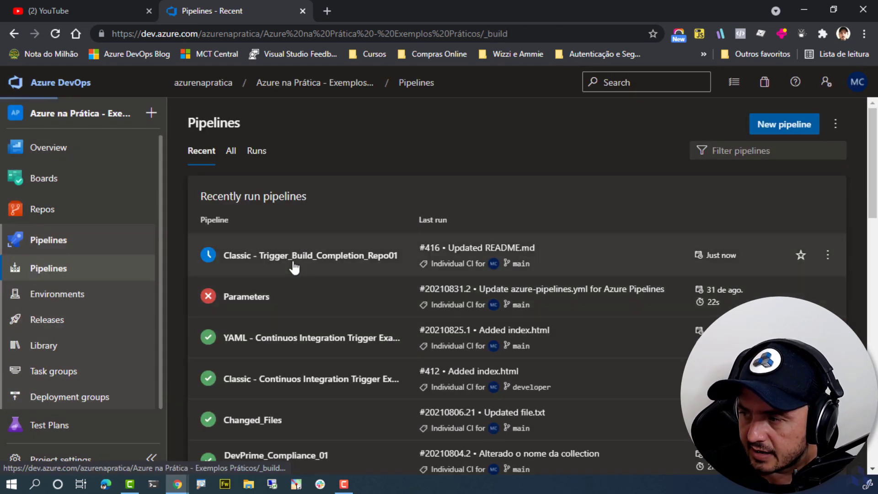
{"action": "left_click", "coordinate": [294, 266]}
{"action": "left_click", "coordinate": [195, 123]}
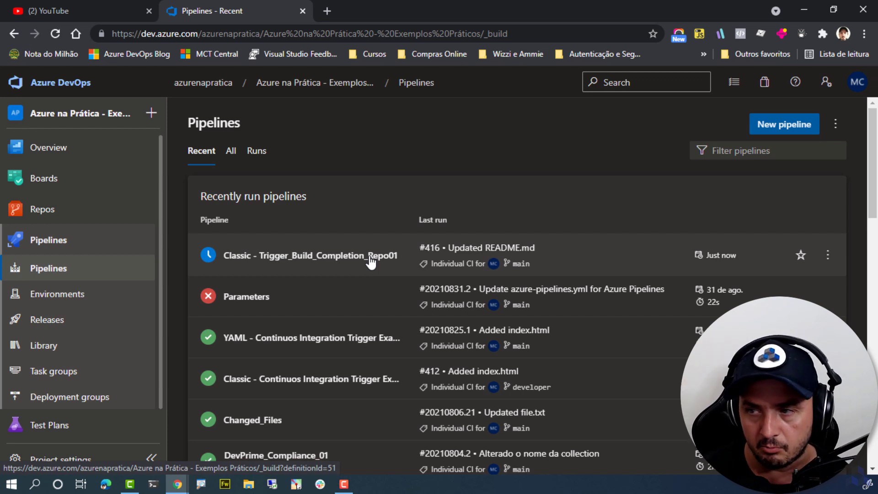
{"action": "middle_click", "coordinate": [290, 254]}
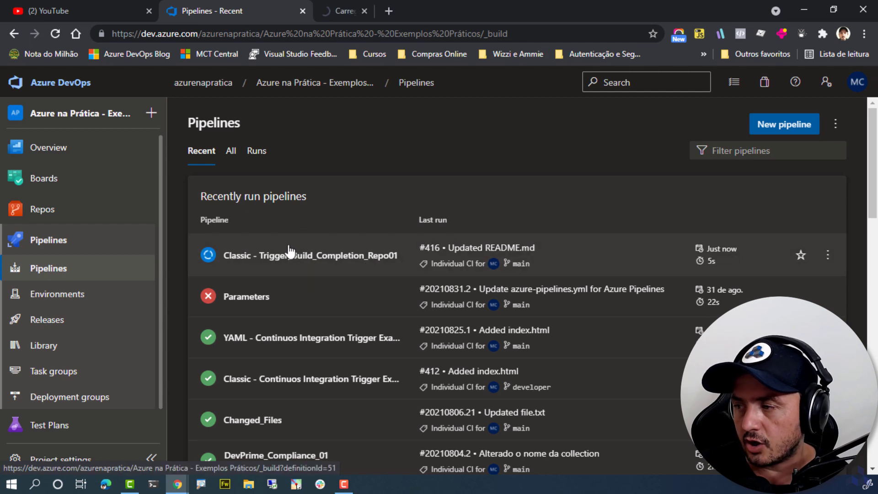
{"action": "left_click", "coordinate": [378, 2]}
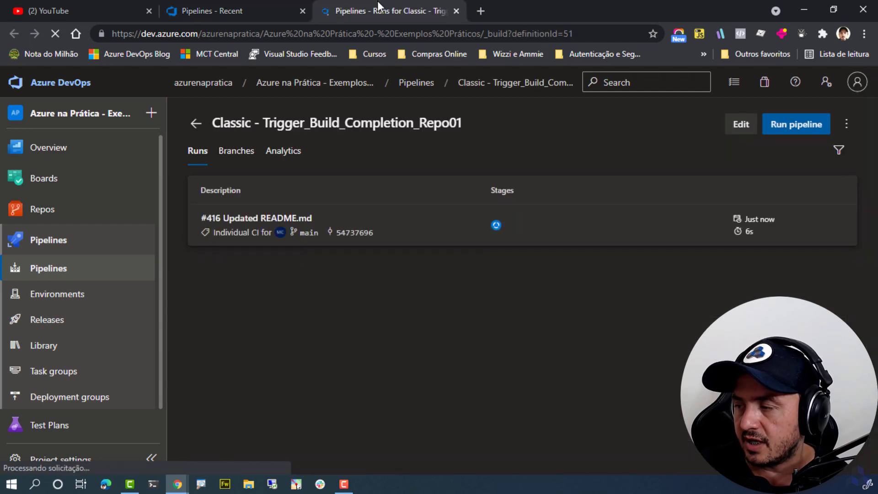
{"action": "left_click", "coordinate": [427, 237]}
{"action": "left_click", "coordinate": [235, 387]}
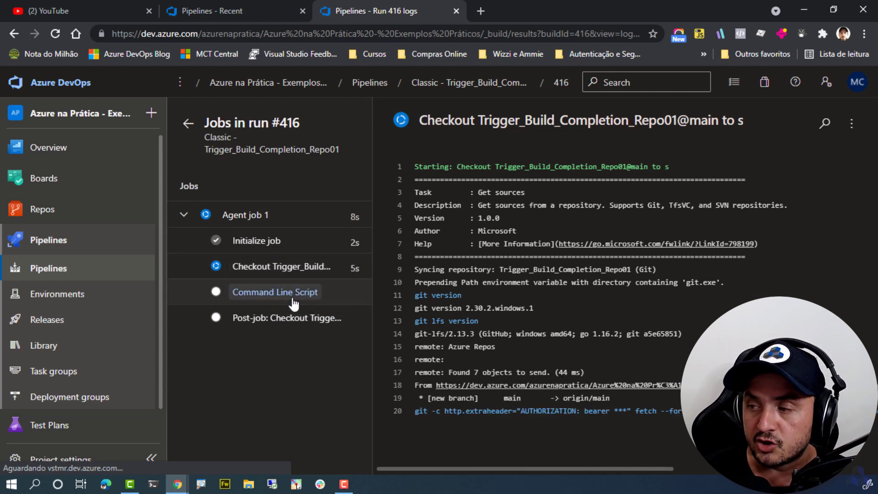
Open the Command Line Script log of the run and examine the echoed message
{"action": "left_click", "coordinate": [265, 297]}
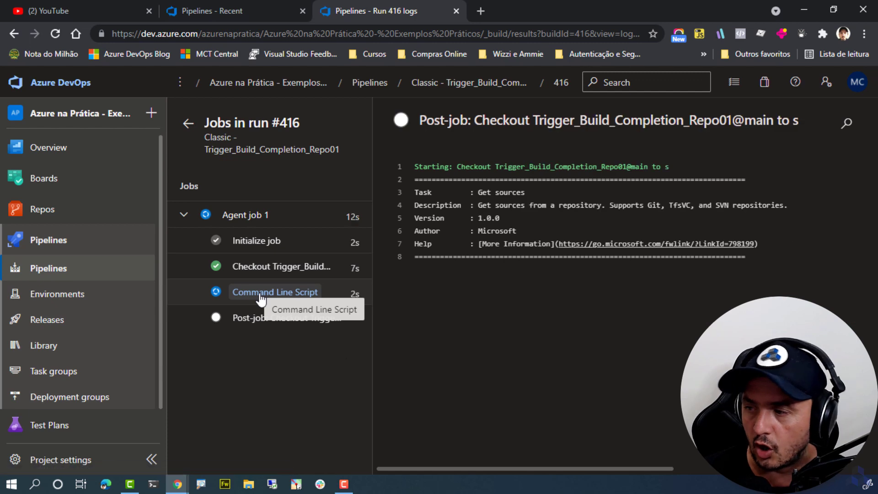
{"action": "left_click", "coordinate": [261, 301]}
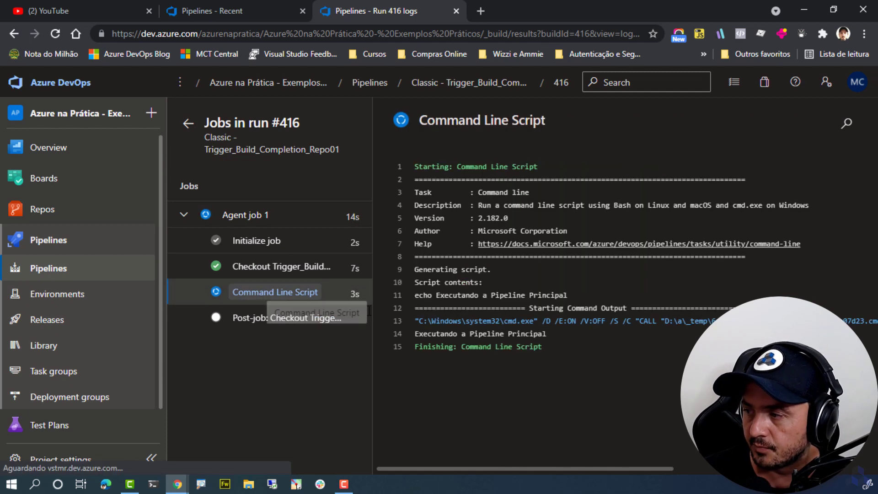
{"action": "key", "text": "ctrl+1"}
{"action": "left_click", "coordinate": [498, 309]}
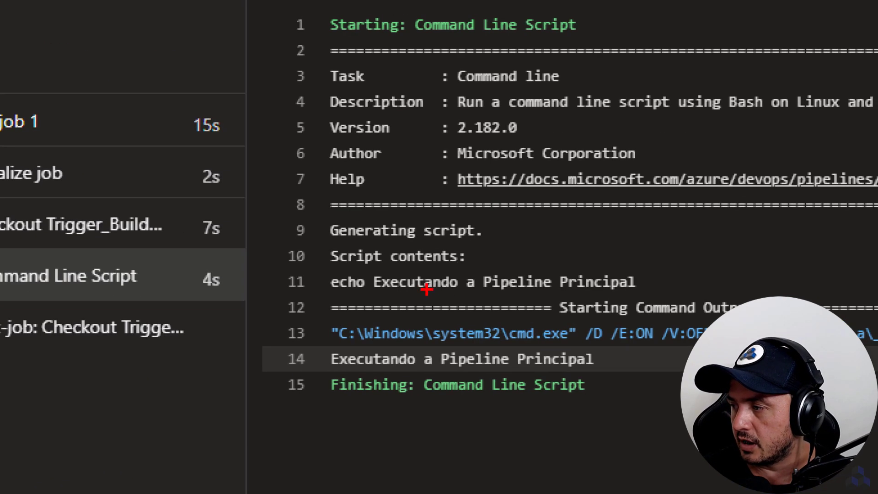
{"action": "left_click_drag", "start_coordinate": [396, 286], "coordinate": [680, 301]}
{"action": "key", "text": "Escape"}
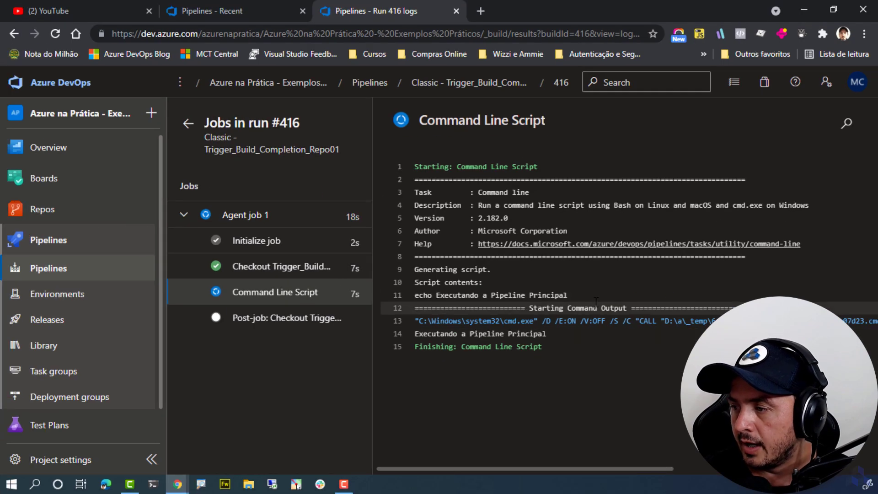
Return to the recently run pipelines and check the latest runs of the Repo01 and Repo02 classic pipelines
{"action": "left_click", "coordinate": [177, 7]}
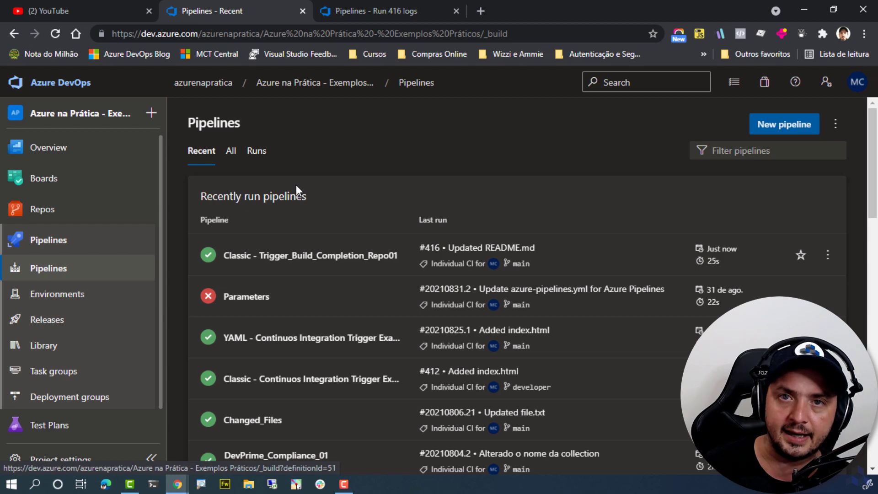
{"action": "left_click", "coordinate": [230, 153]}
{"action": "left_click", "coordinate": [197, 167]}
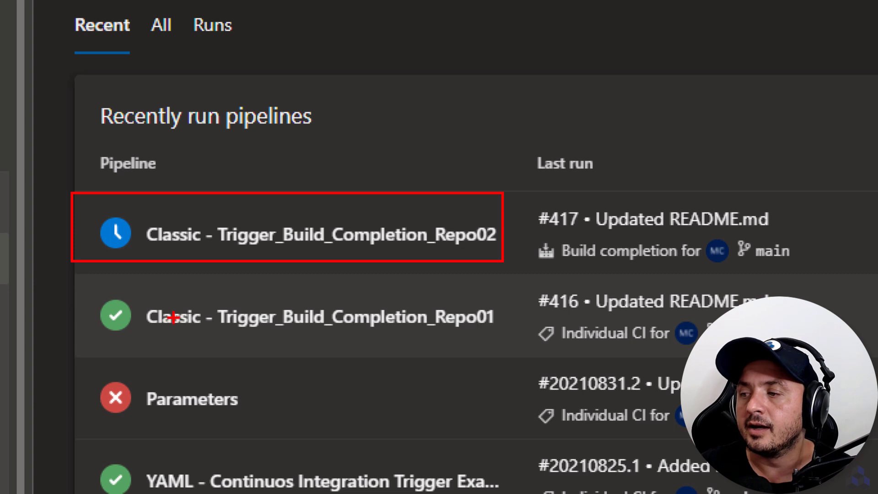
{"action": "mouse_move", "coordinate": [91, 290]}
{"action": "left_mouse_down"}
{"action": "mouse_move", "coordinate": [285, 338]}
{"action": "mouse_move", "coordinate": [557, 351]}
{"action": "left_mouse_up"}
{"action": "left_click_drag", "start_coordinate": [476, 346], "coordinate": [506, 453]}
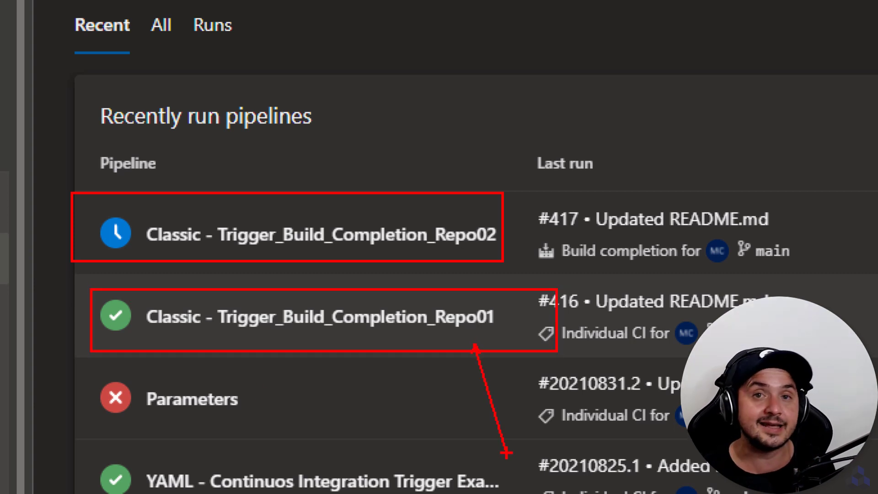